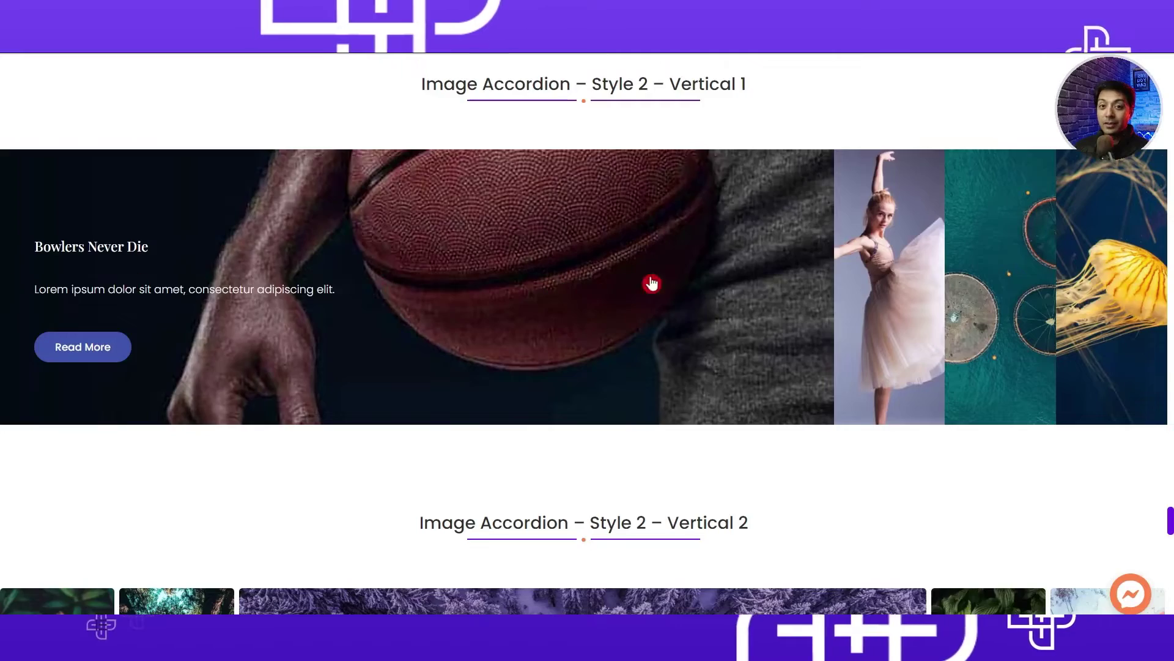
# - Examine the image accordion demos and the finished interior design accordion on the live page and in the page editor
pyautogui.scroll(-5, 954, 288)
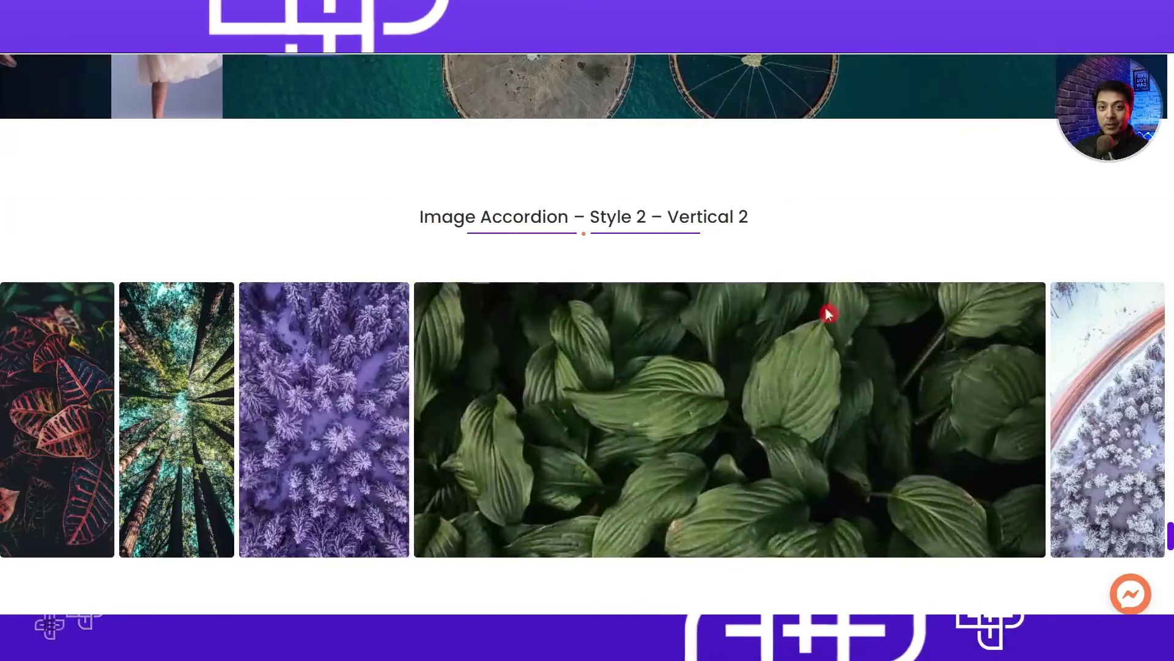
pyautogui.scroll(-6, 655, 450)
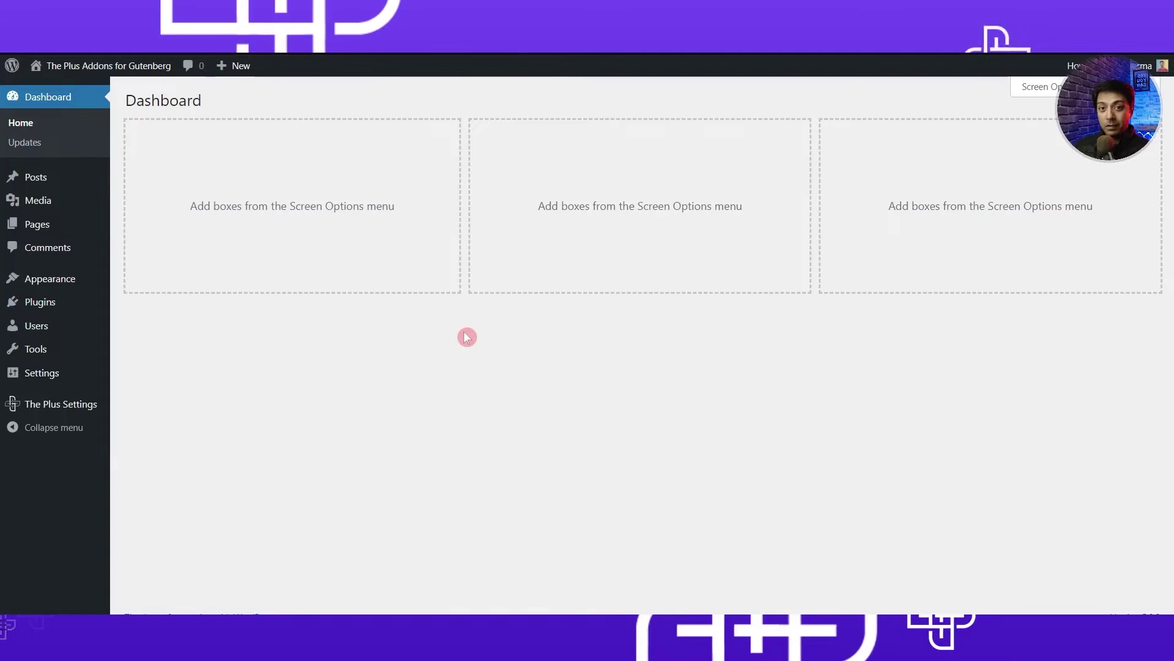
pyautogui.moveTo(63, 305)
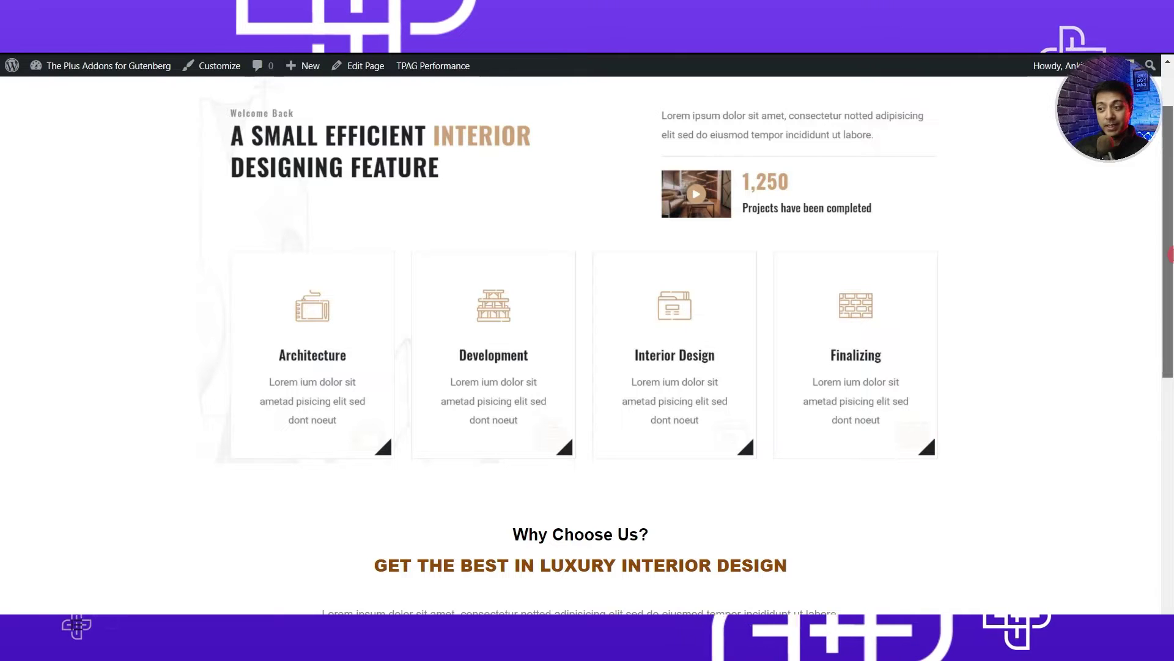
pyautogui.moveTo(1169, 254); pyautogui.dragTo(1145, 483)
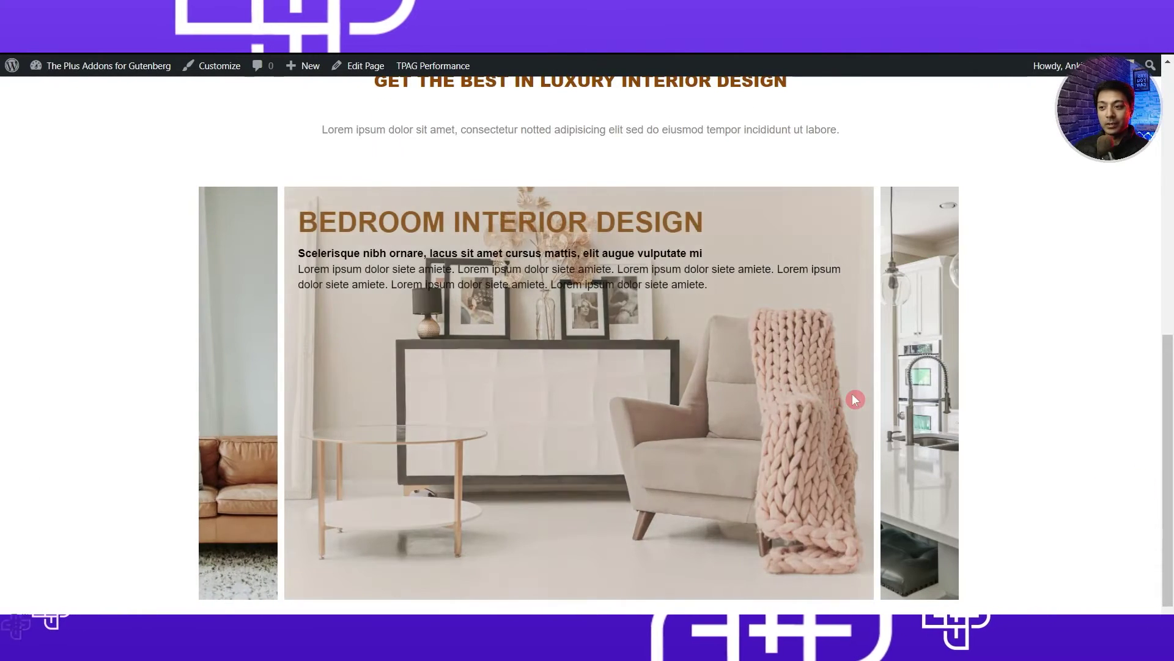
pyautogui.moveTo(955, 391)
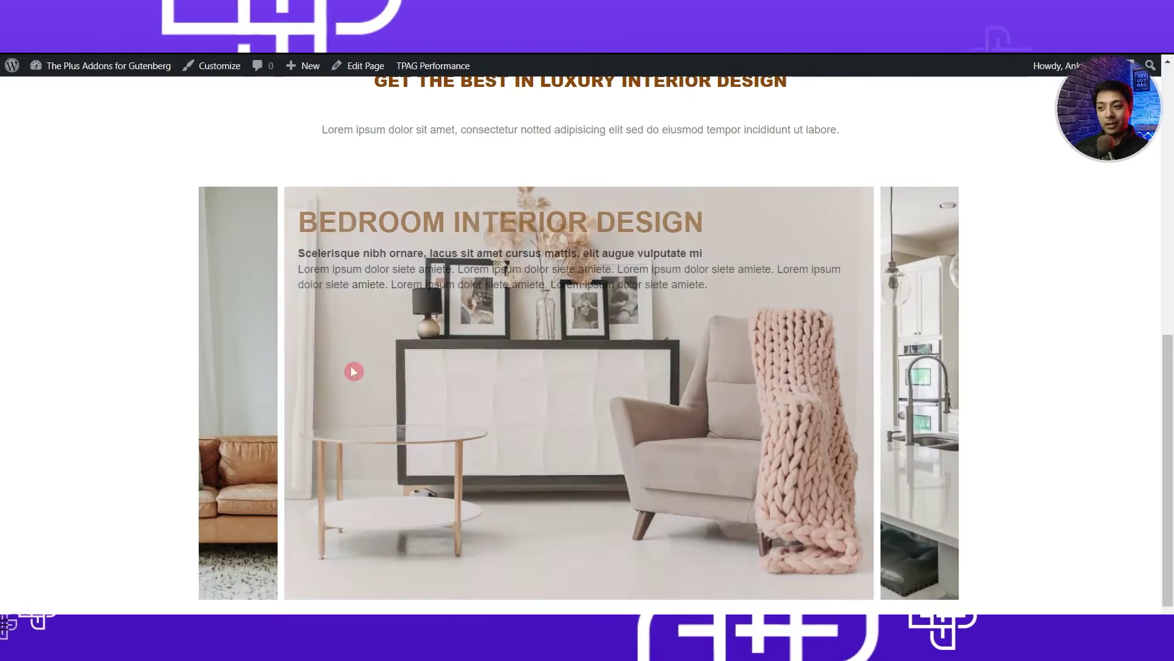
pyautogui.moveTo(281, 384)
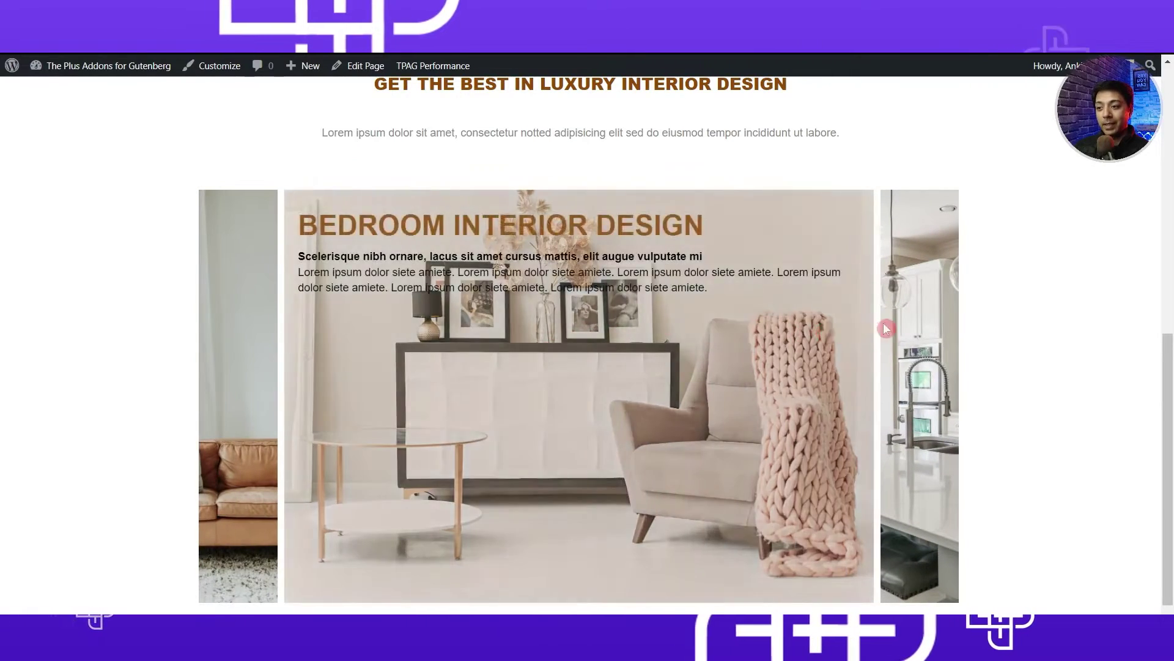
pyautogui.moveTo(890, 328)
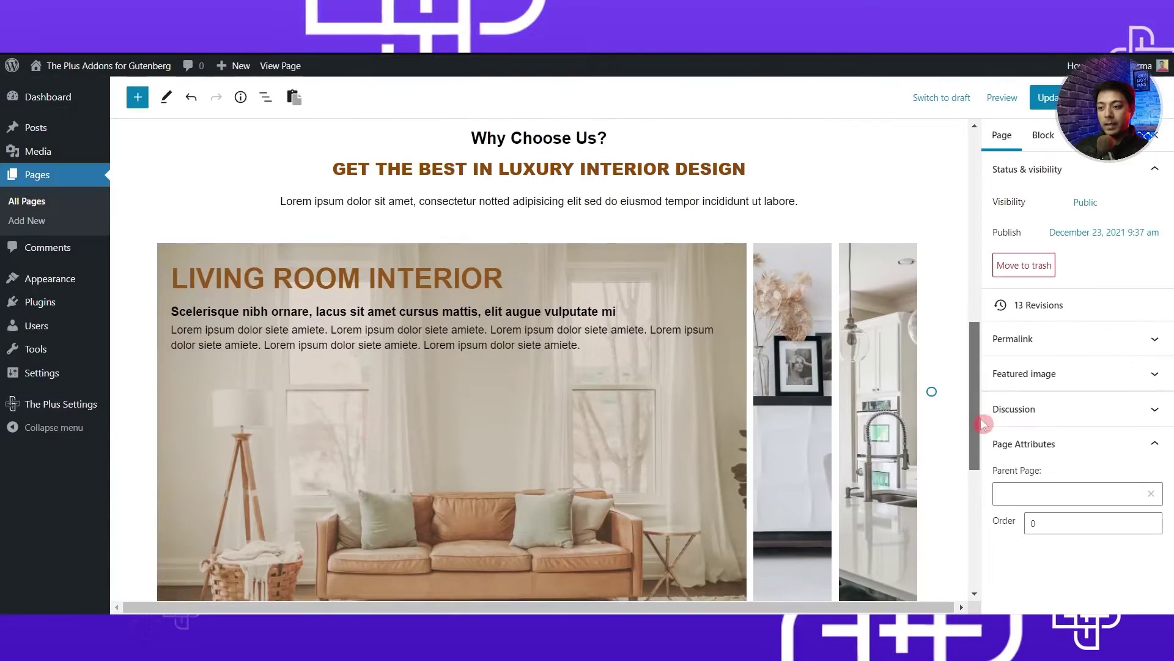
pyautogui.scroll(-1, 883, 388)
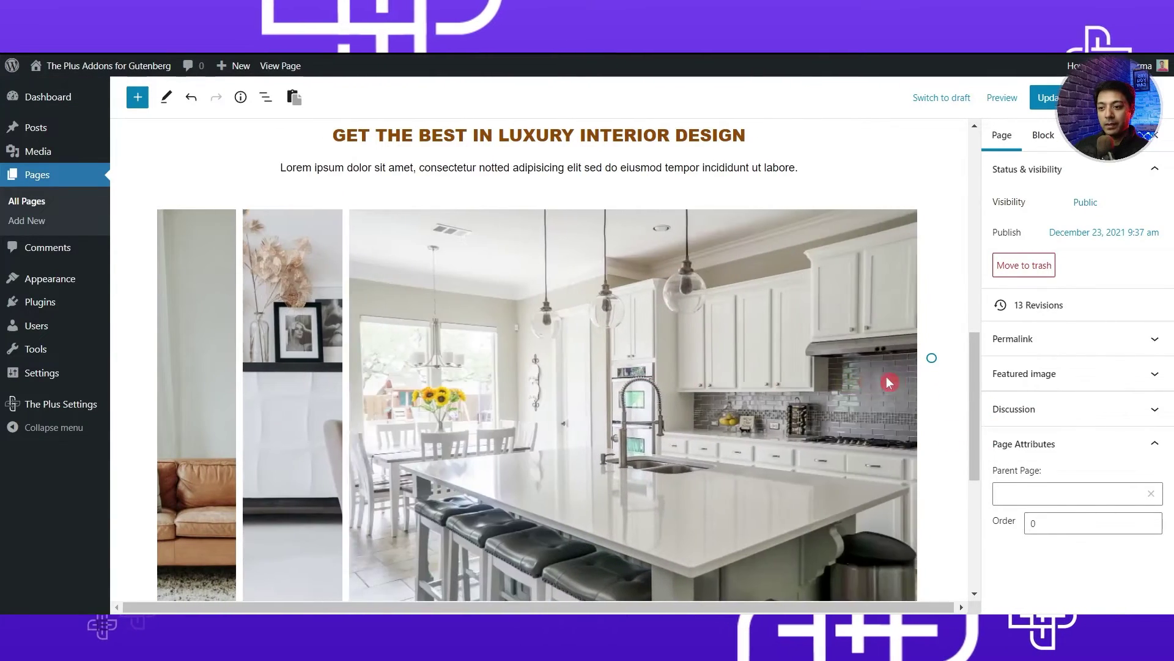
pyautogui.scroll(-4, 886, 385)
# - Copy the "Image Accordion – Style 2 – Horizontal" section from the demo page and paste it into the empty block below the interior accordion
pyautogui.click(356, 490)
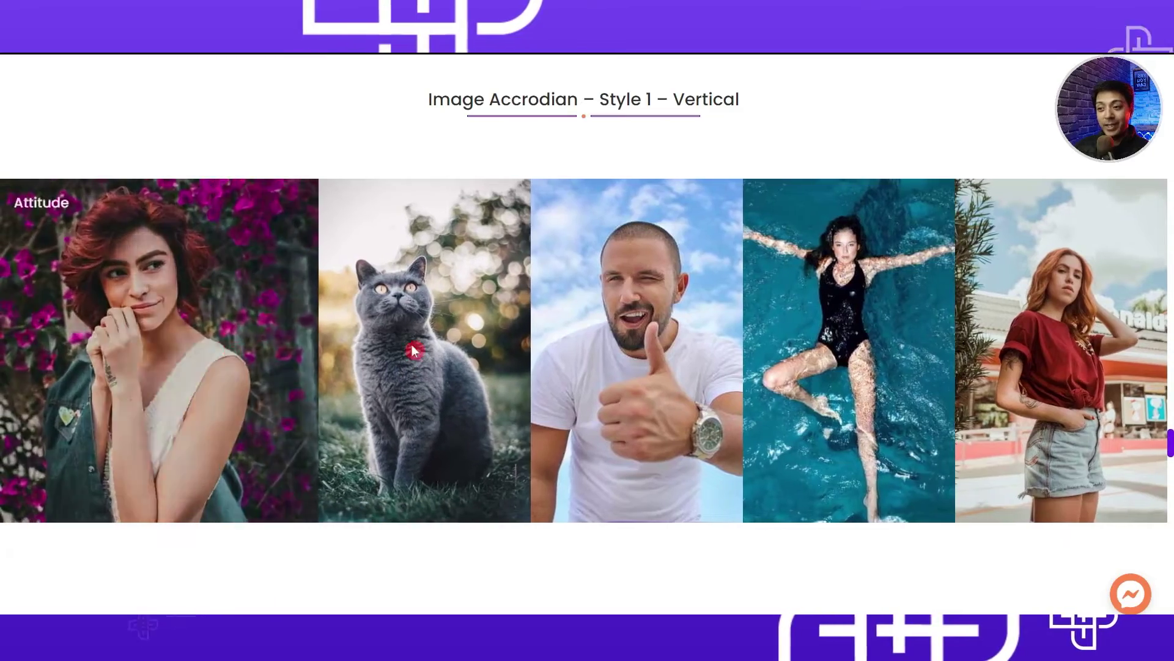
pyautogui.scroll(-5, 989, 356)
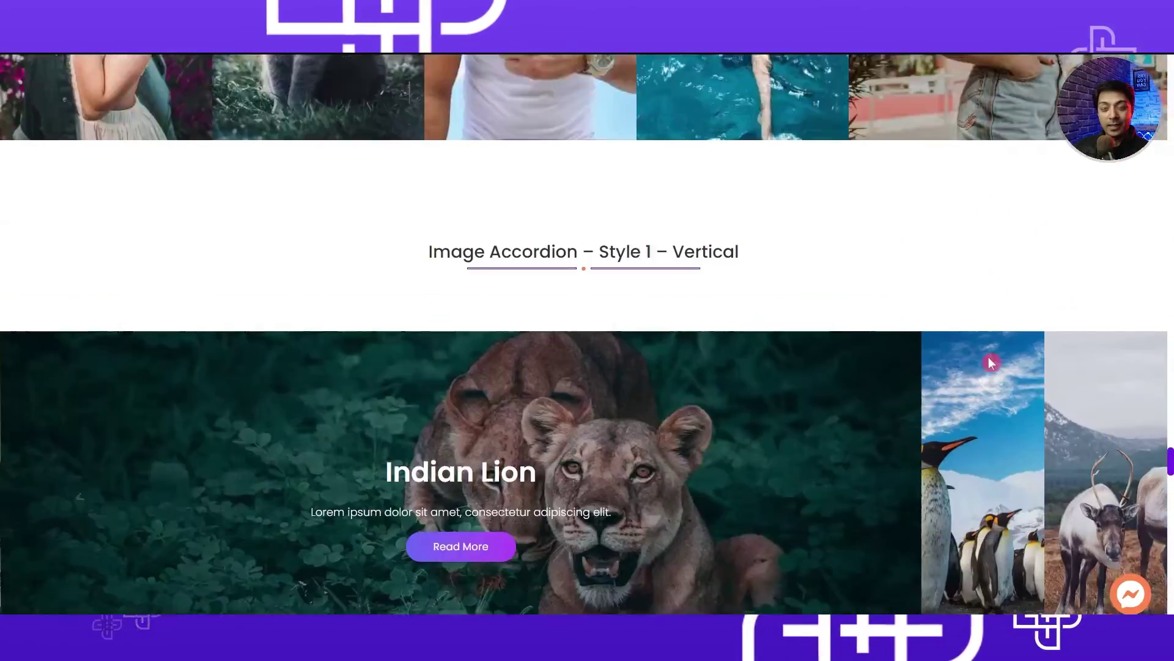
pyautogui.scroll(-1, 978, 359)
pyautogui.scroll(-4, 1103, 367)
pyautogui.scroll(-5, 1064, 410)
pyautogui.scroll(-3, 918, 422)
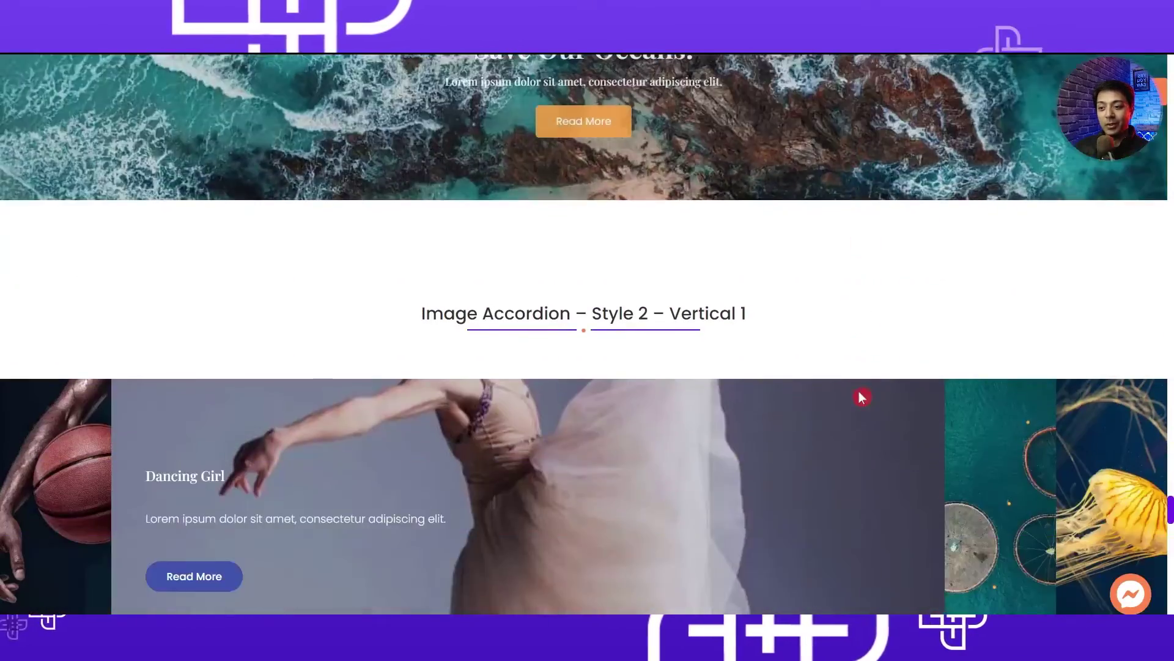
pyautogui.scroll(-3, 1005, 452)
pyautogui.scroll(8, 760, 267)
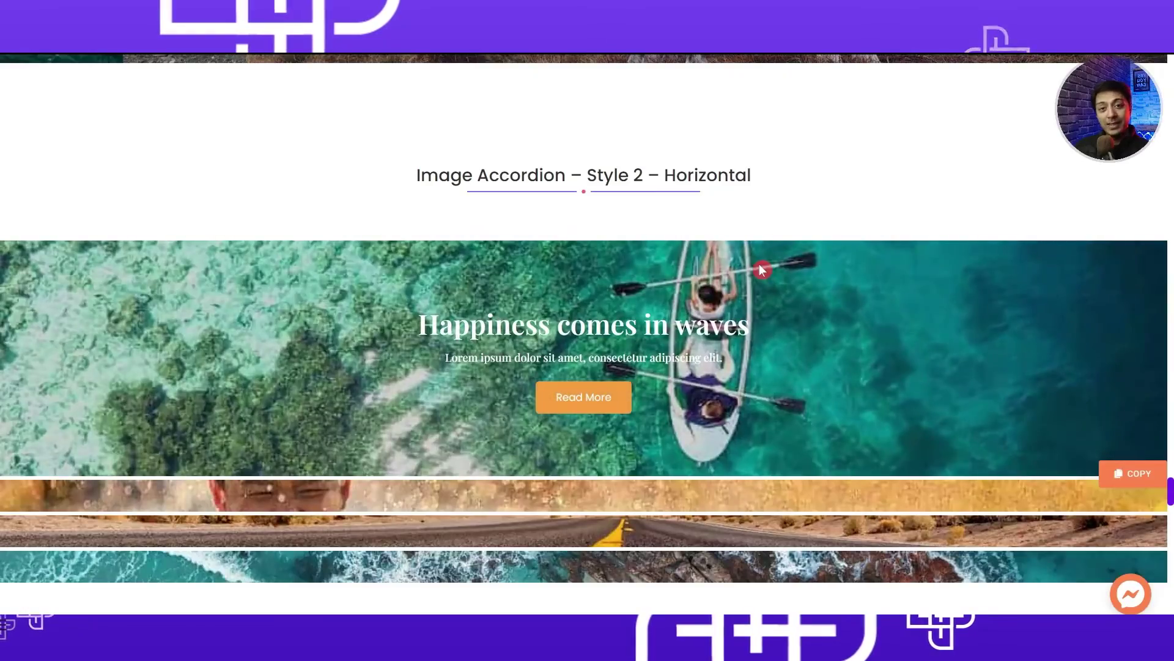
pyautogui.scroll(-3, 759, 269)
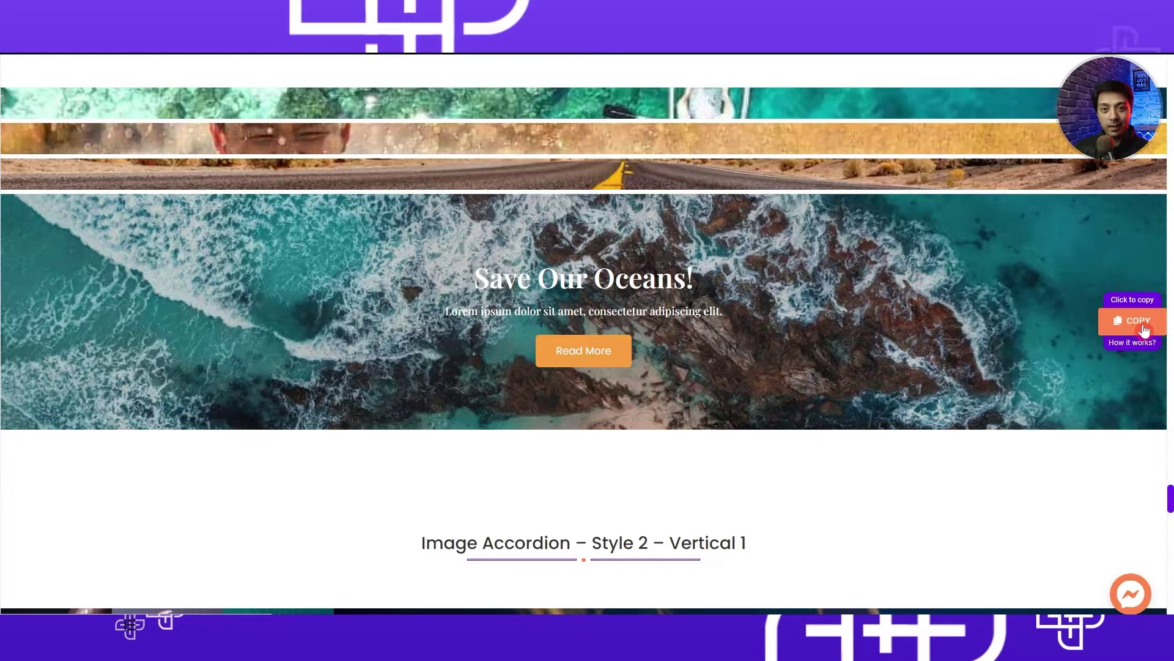
pyautogui.click(1143, 330)
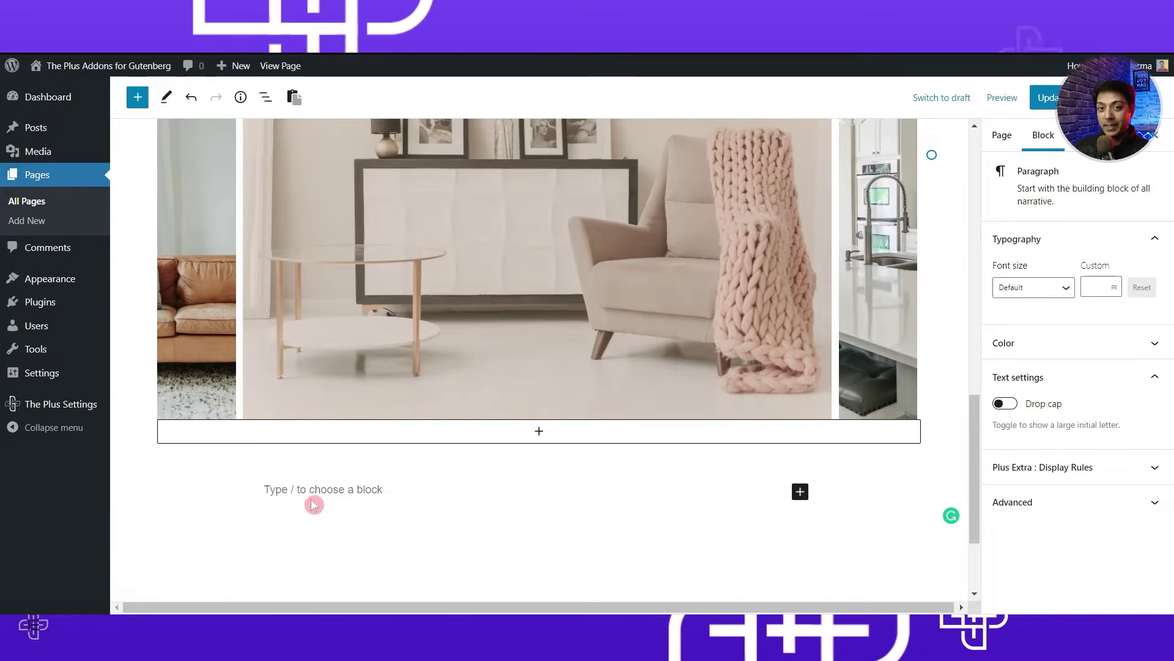
pyautogui.click(313, 486)
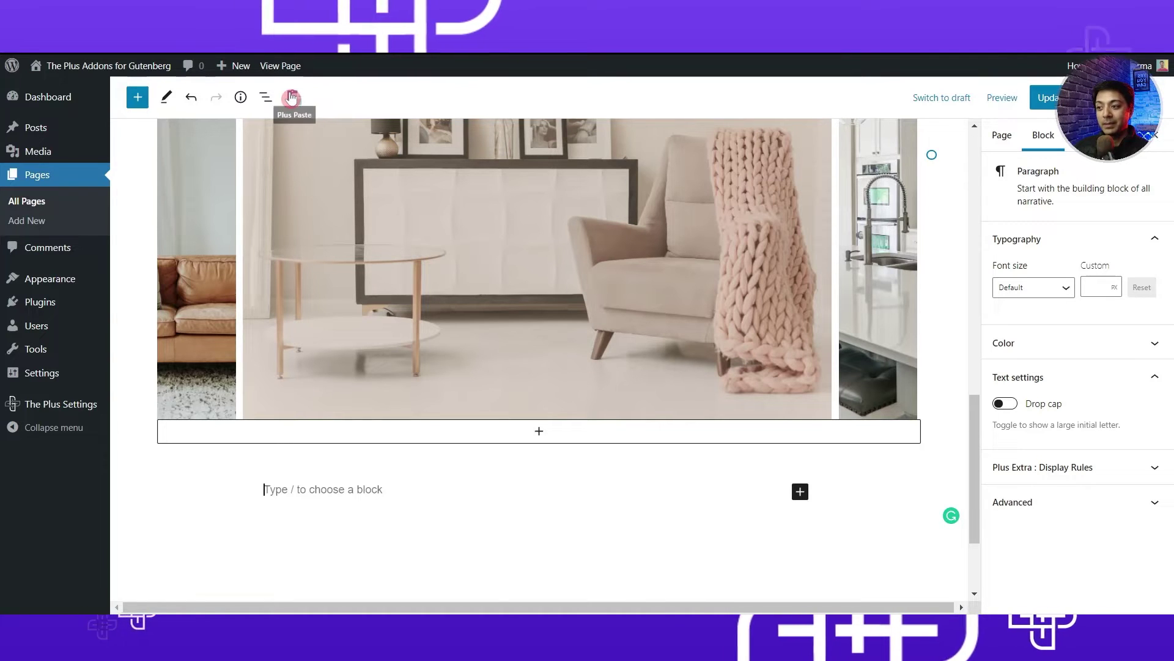
pyautogui.click(292, 96)
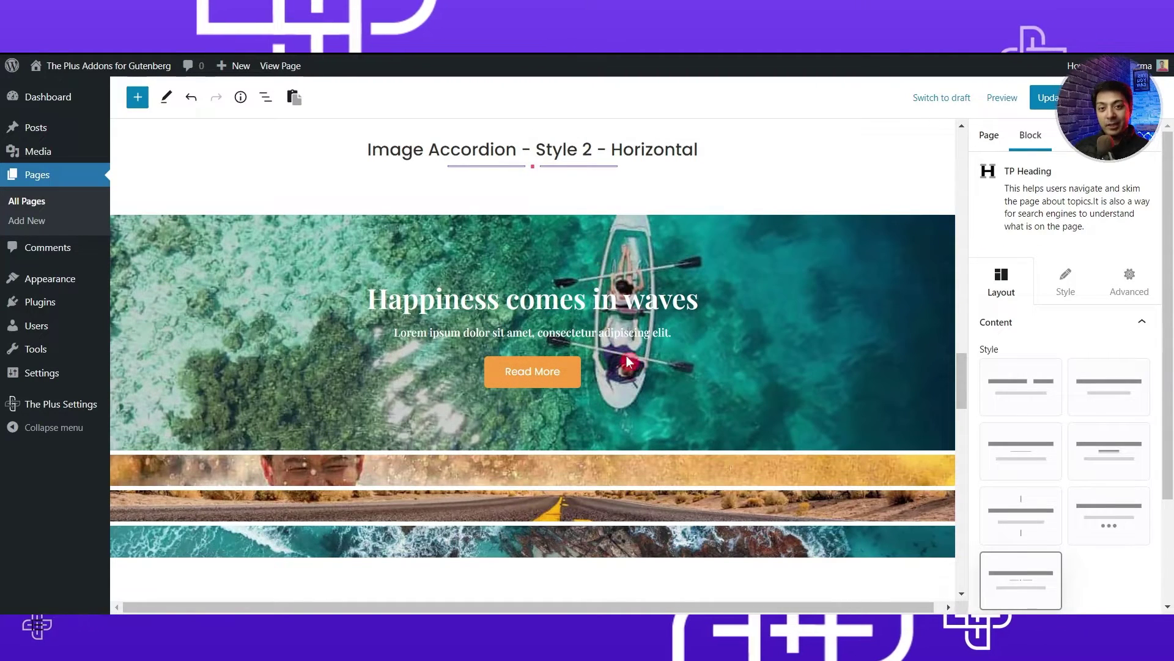
# - Examine the pasted horizontal accordion, the vertical demo accordions and the page's interior design accordion
pyautogui.moveTo(635, 459)
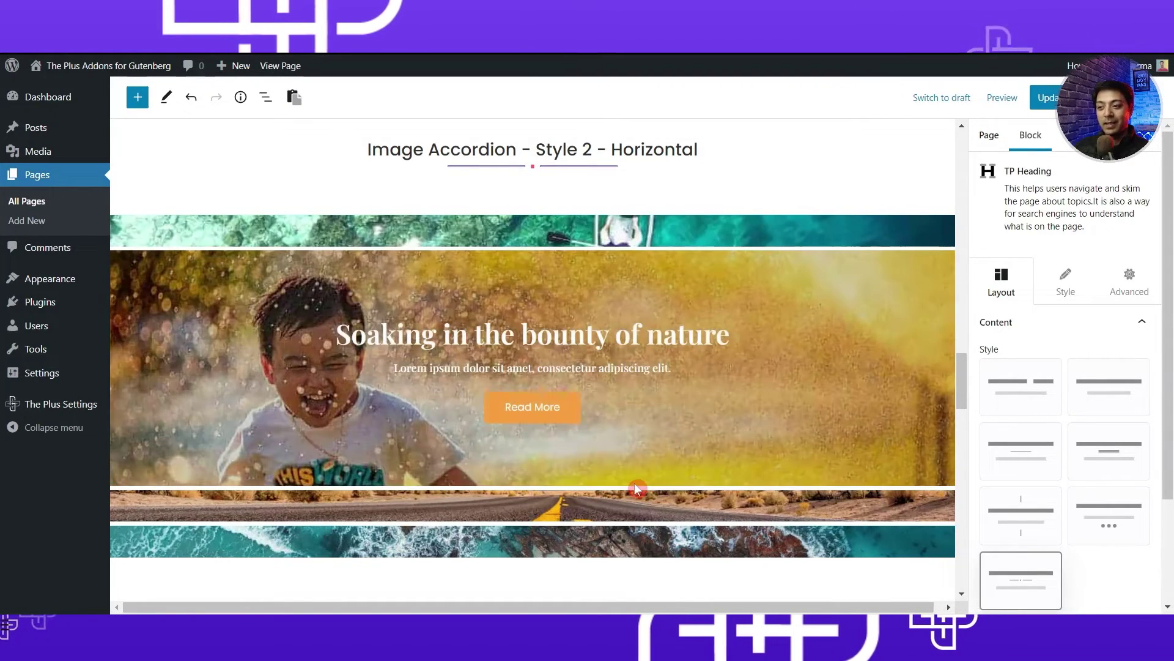
pyautogui.click(507, 344)
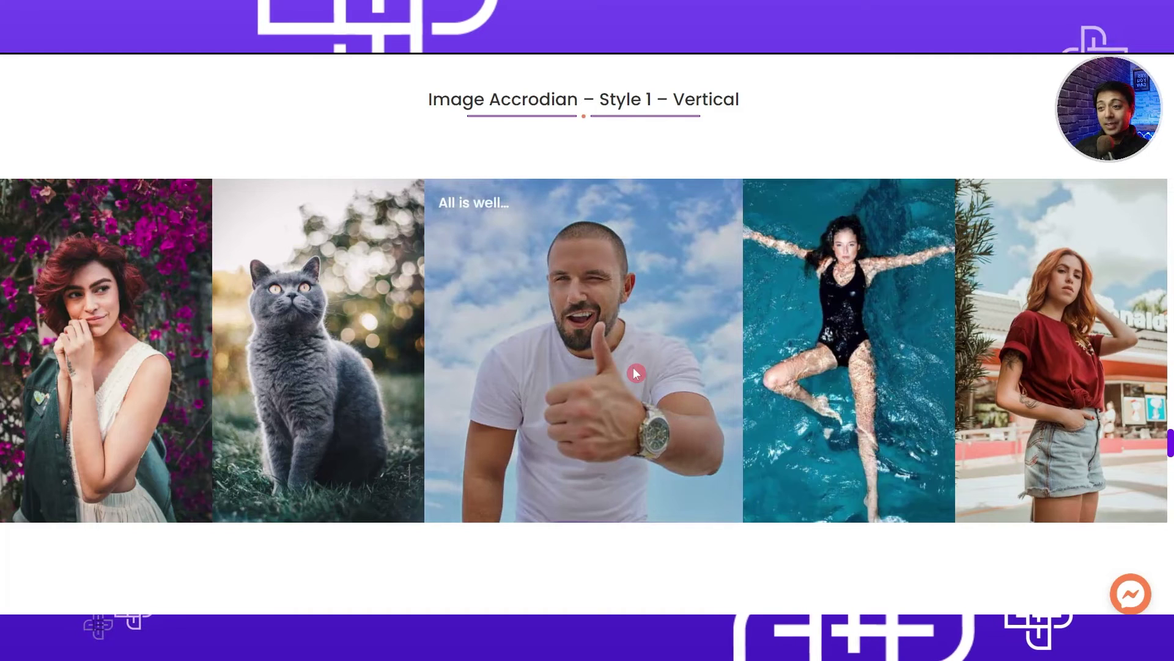
pyautogui.scroll(-5, 684, 371)
pyautogui.scroll(-11, 812, 381)
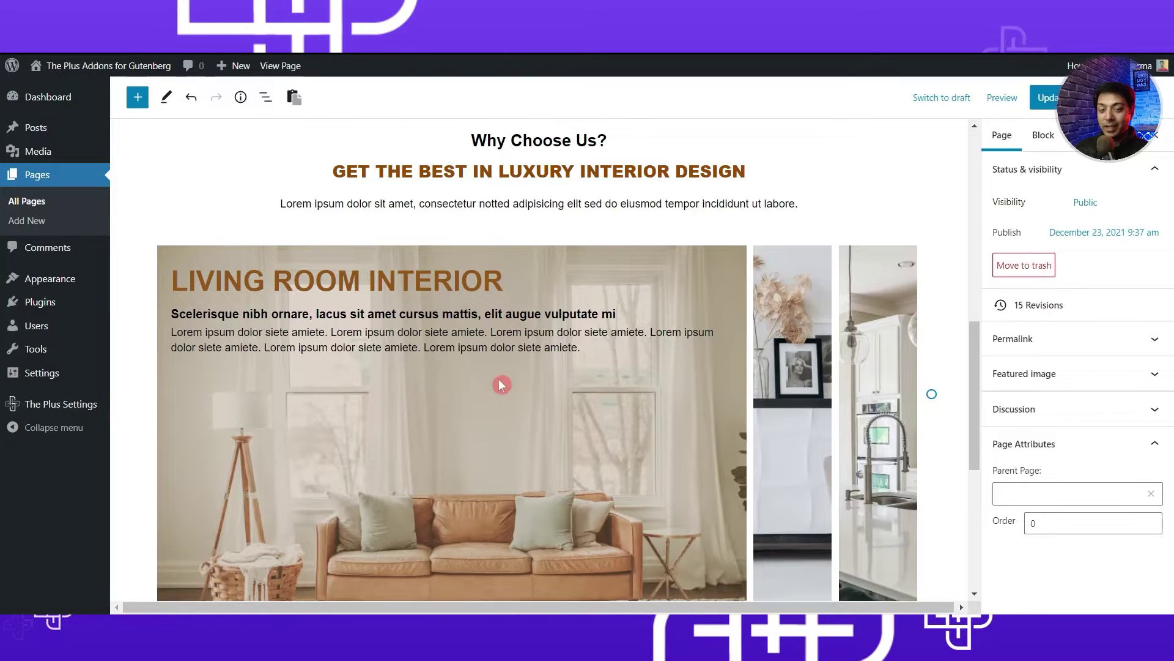
pyautogui.moveTo(854, 343)
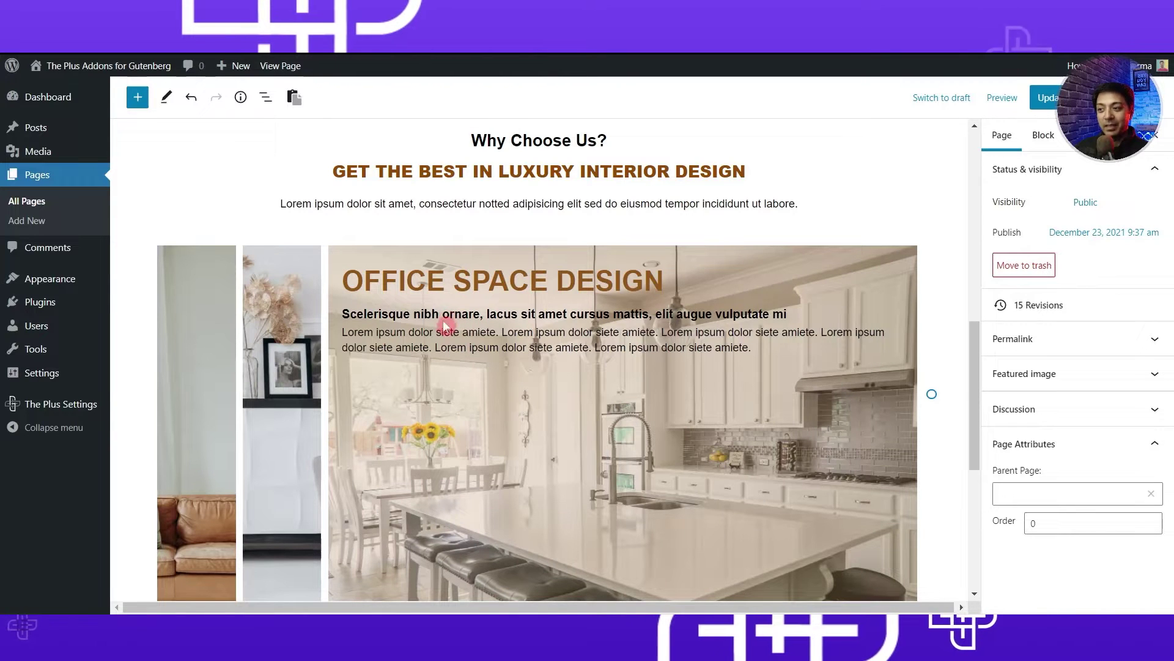
# - Insert a single-column TP Row in the empty block below the interior accordion and set it to full width
pyautogui.scroll(-5, 427, 333)
pyautogui.click(356, 350)
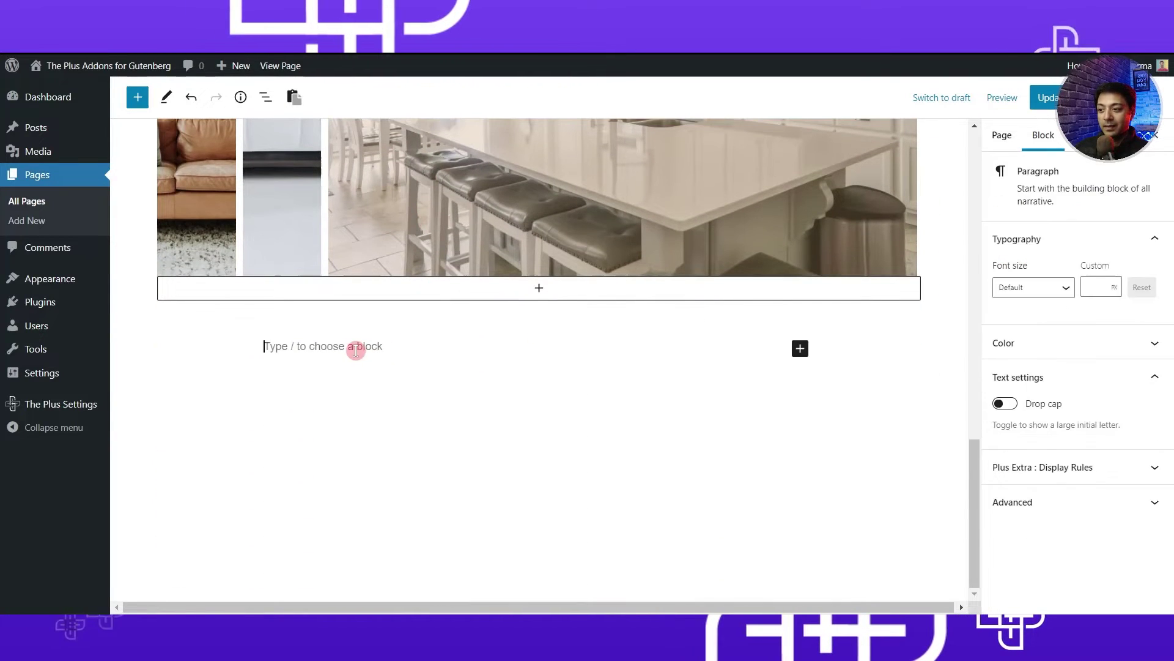
pyautogui.write('/')
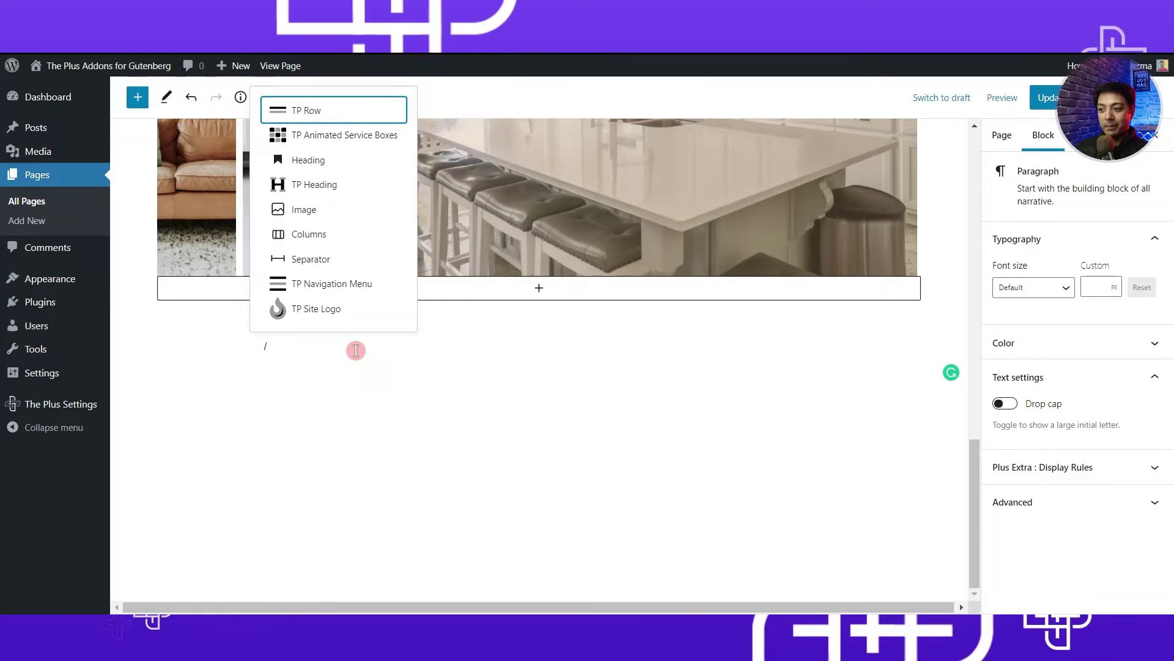
pyautogui.write('tp')
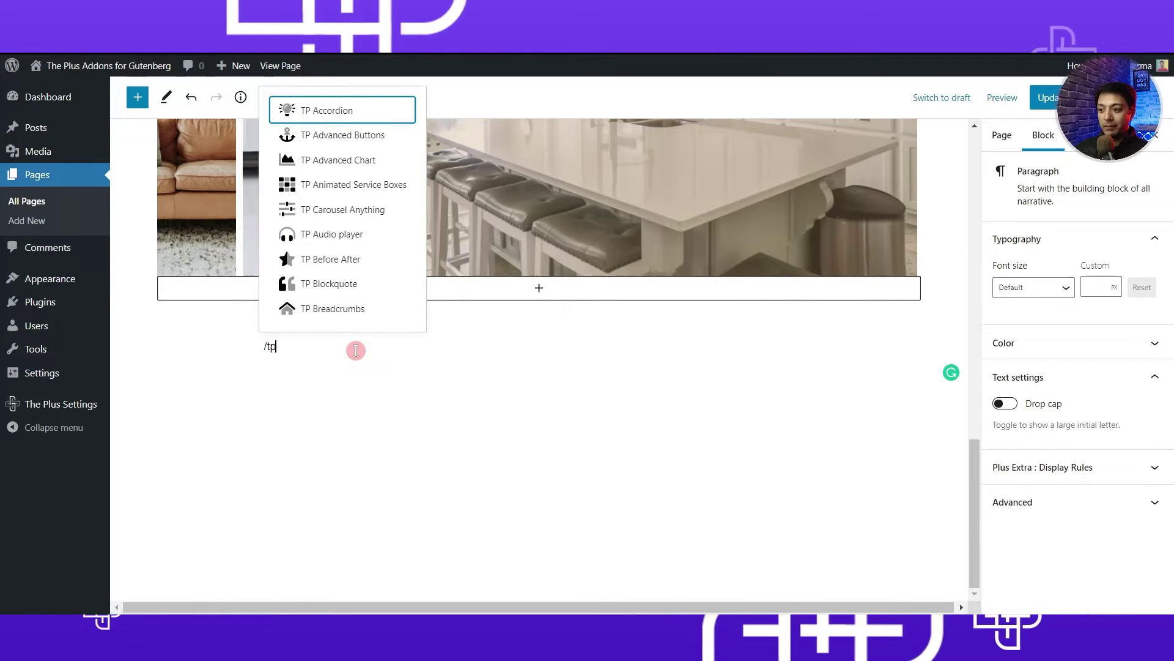
pyautogui.write(' row')
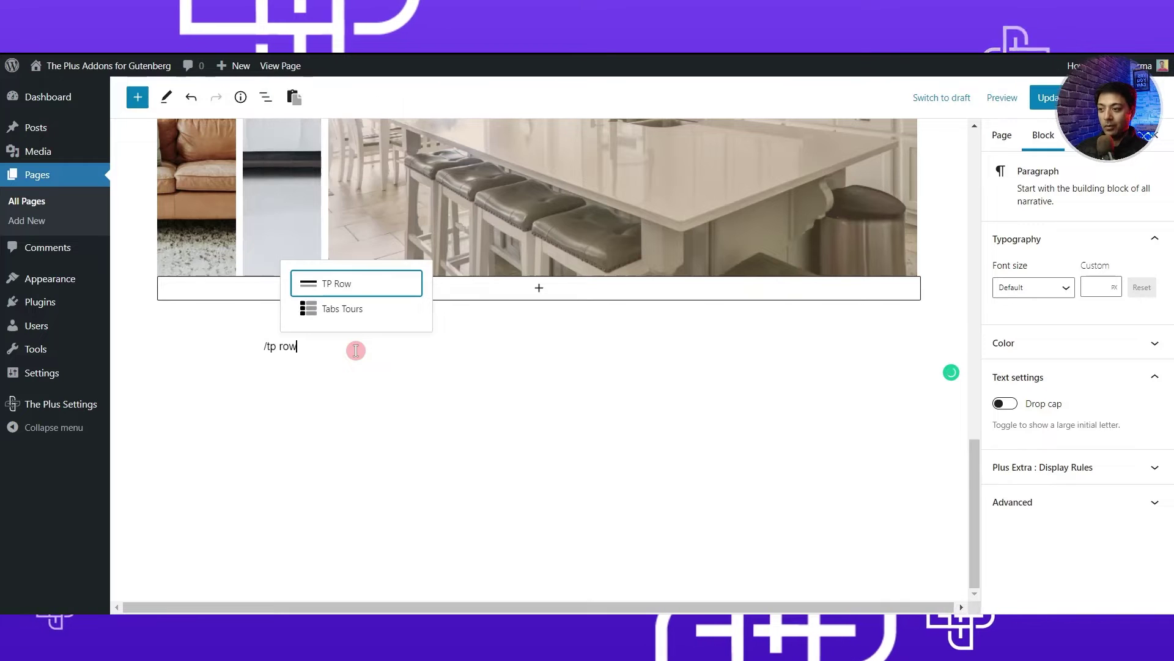
pyautogui.click(342, 280)
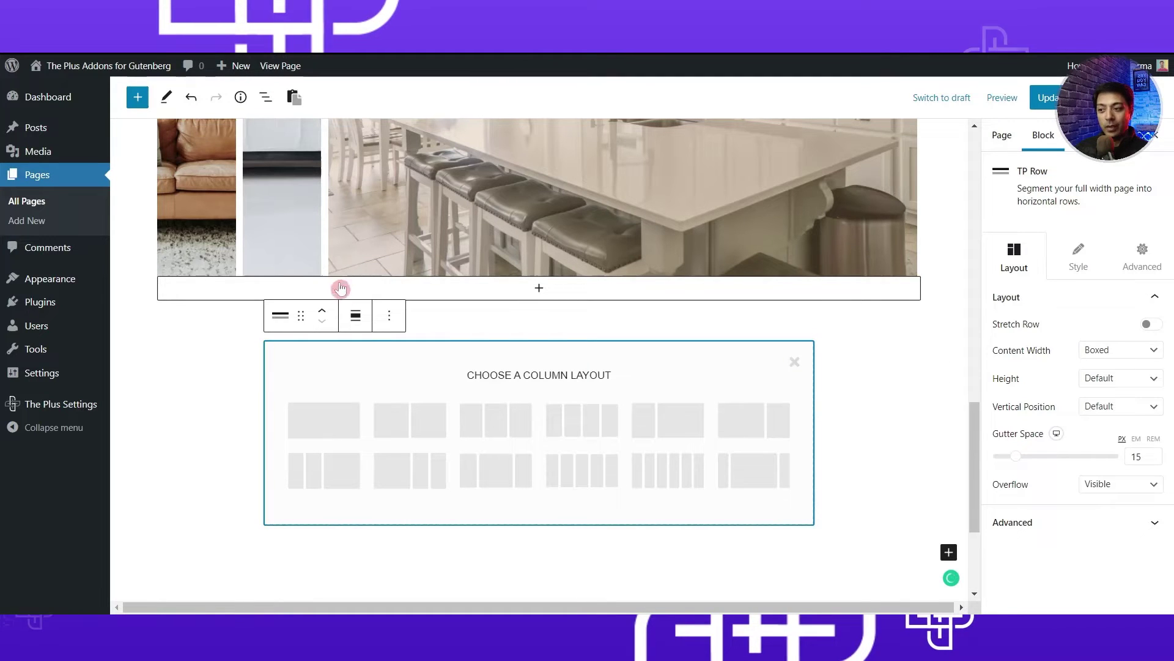
pyautogui.click(336, 428)
pyautogui.click(355, 315)
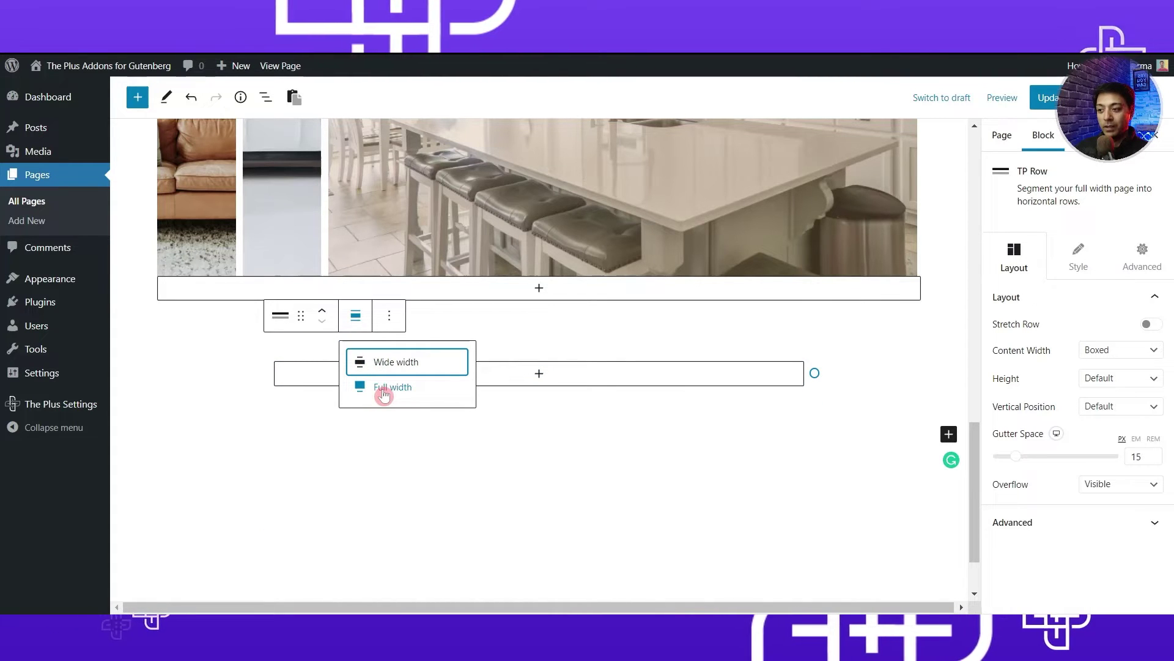
pyautogui.click(384, 392)
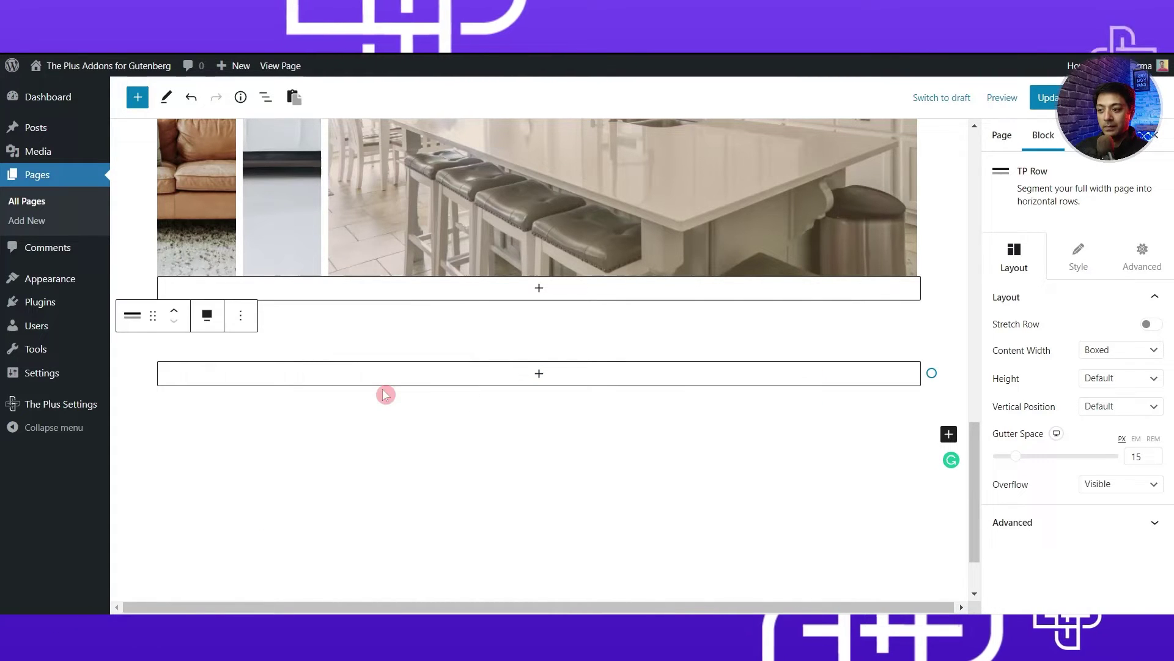
# - Add a TP Animated Service Boxes block inside the new row's column
pyautogui.click(537, 378)
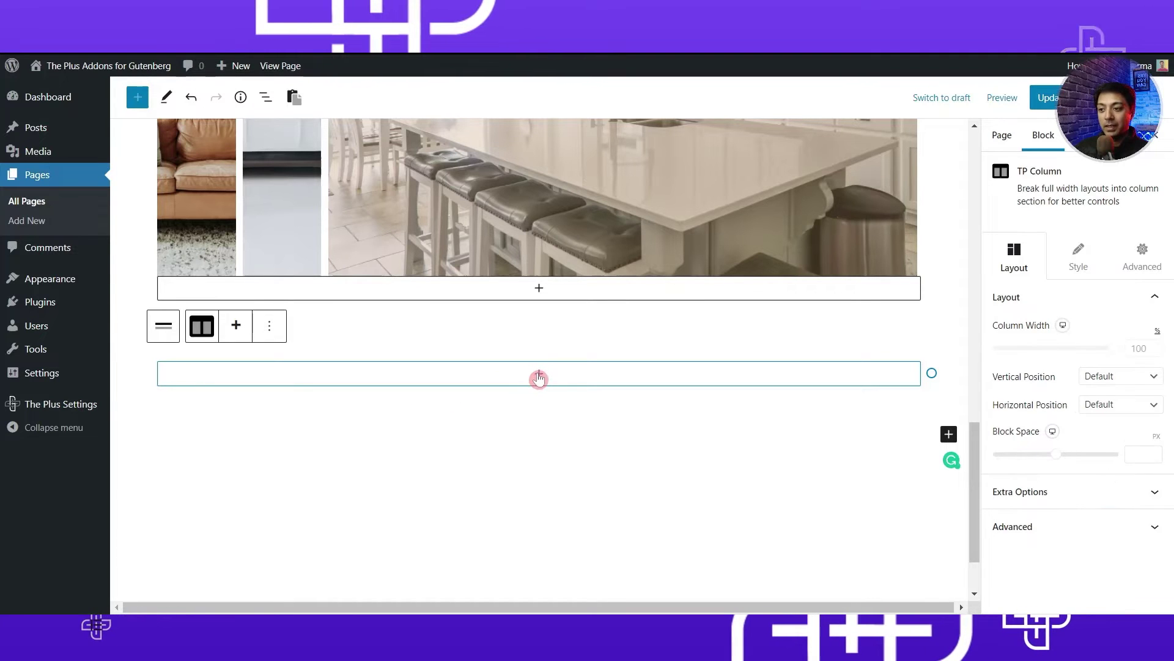
pyautogui.click(539, 376)
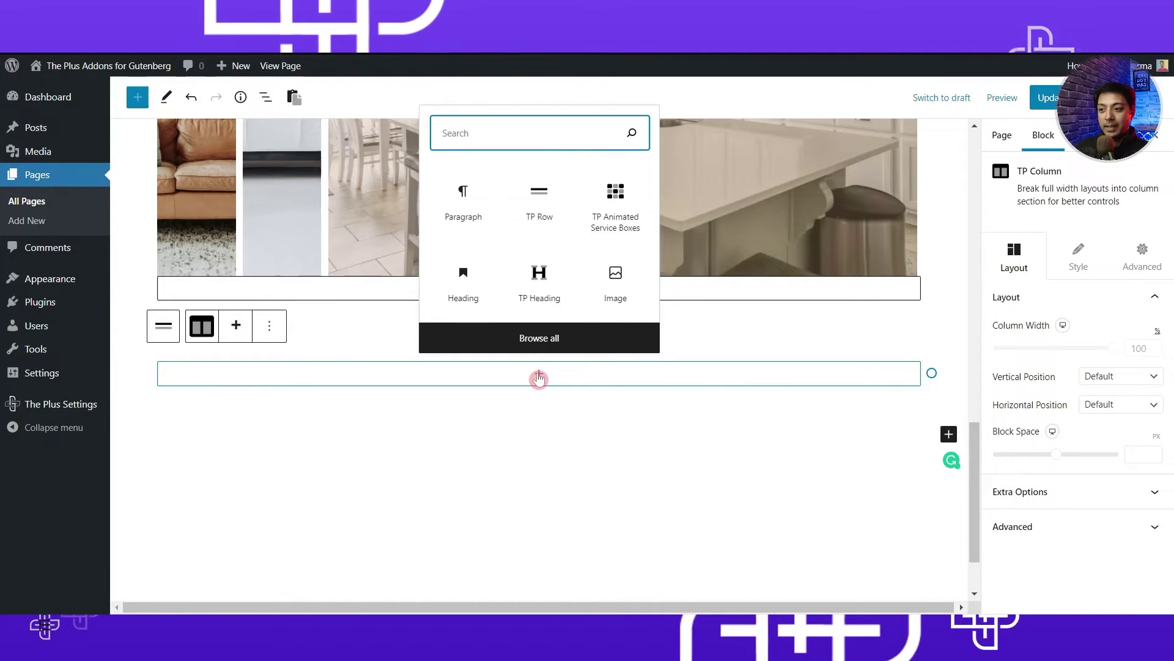
pyautogui.write('animated')
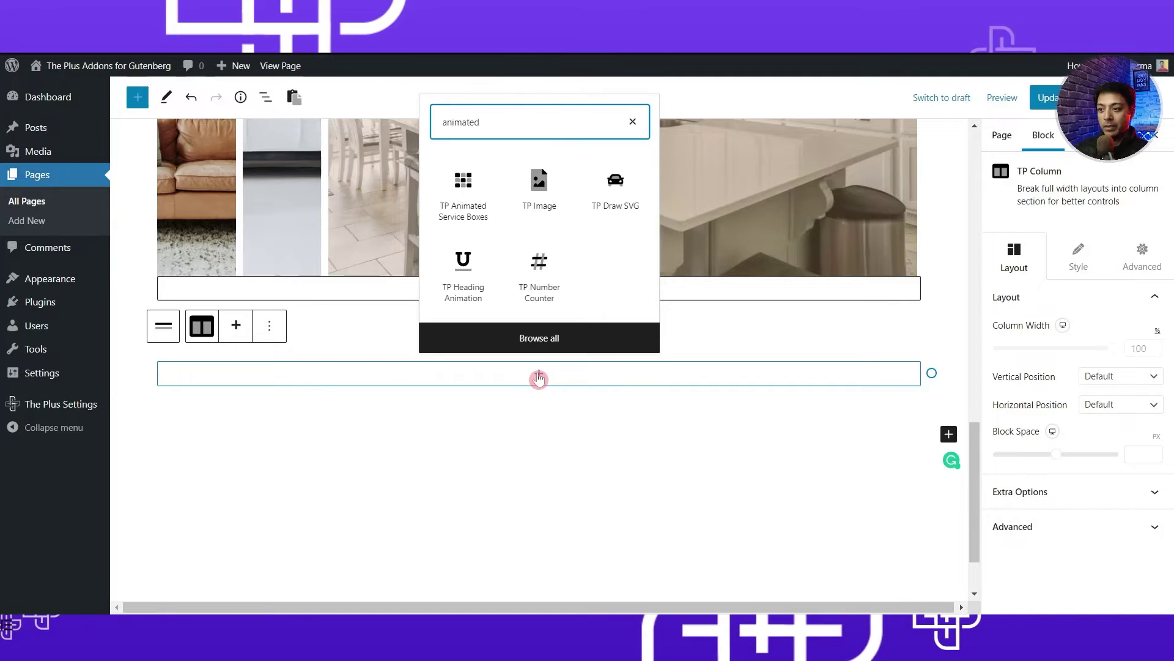
pyautogui.click(466, 192)
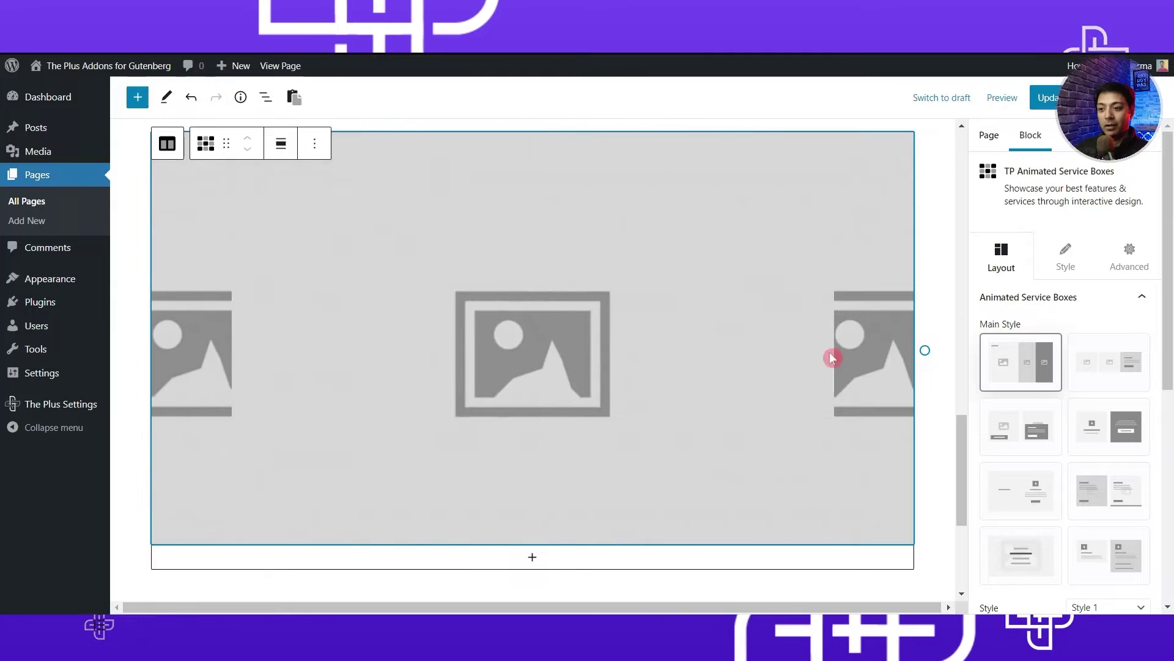
pyautogui.scroll(2, 660, 440)
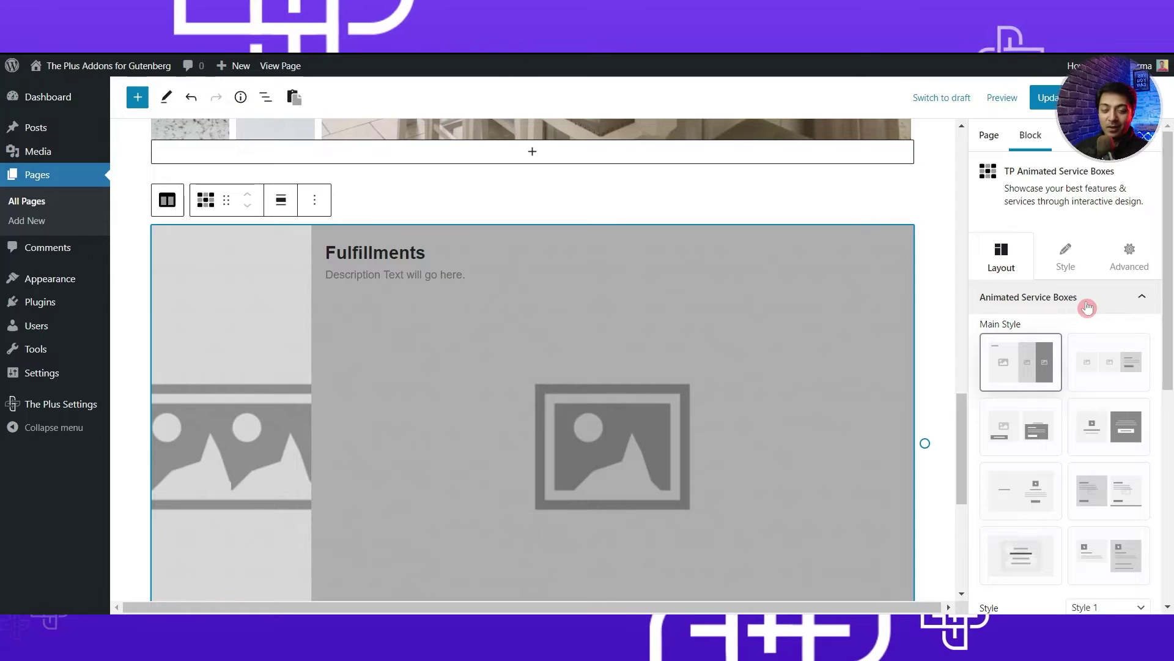
# - Select the first main style, the image accordion layout, for the service boxes and set its style to Style 2
pyautogui.click(1014, 356)
pyautogui.scroll(-1, 1002, 244)
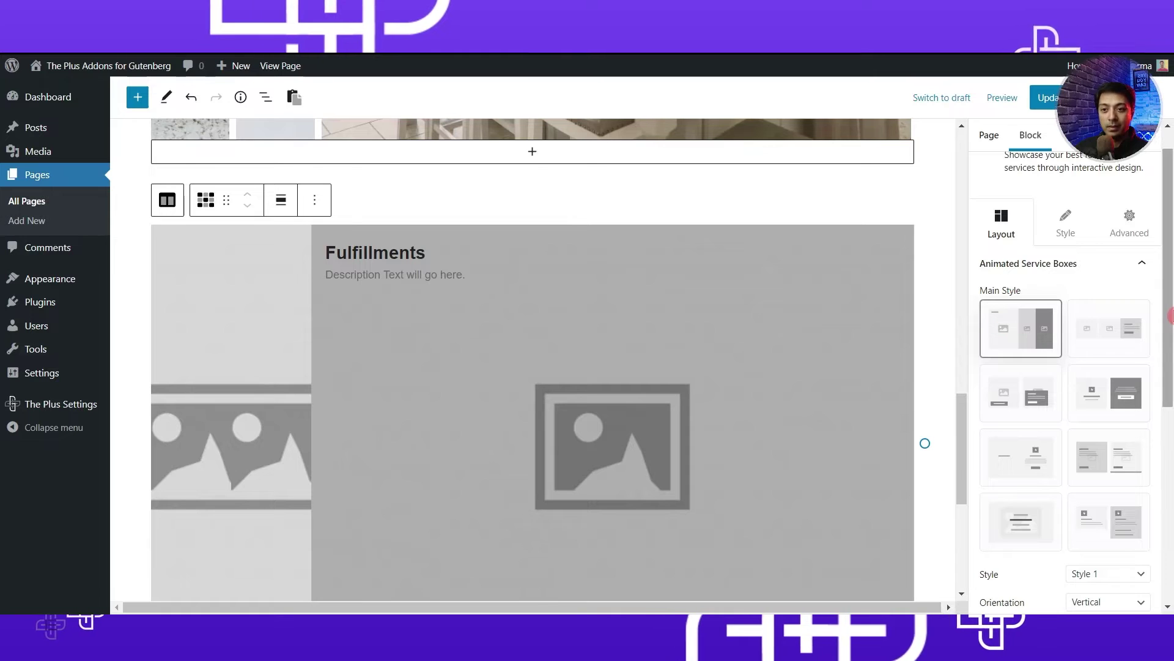
pyautogui.moveTo(1169, 316); pyautogui.dragTo(1169, 449)
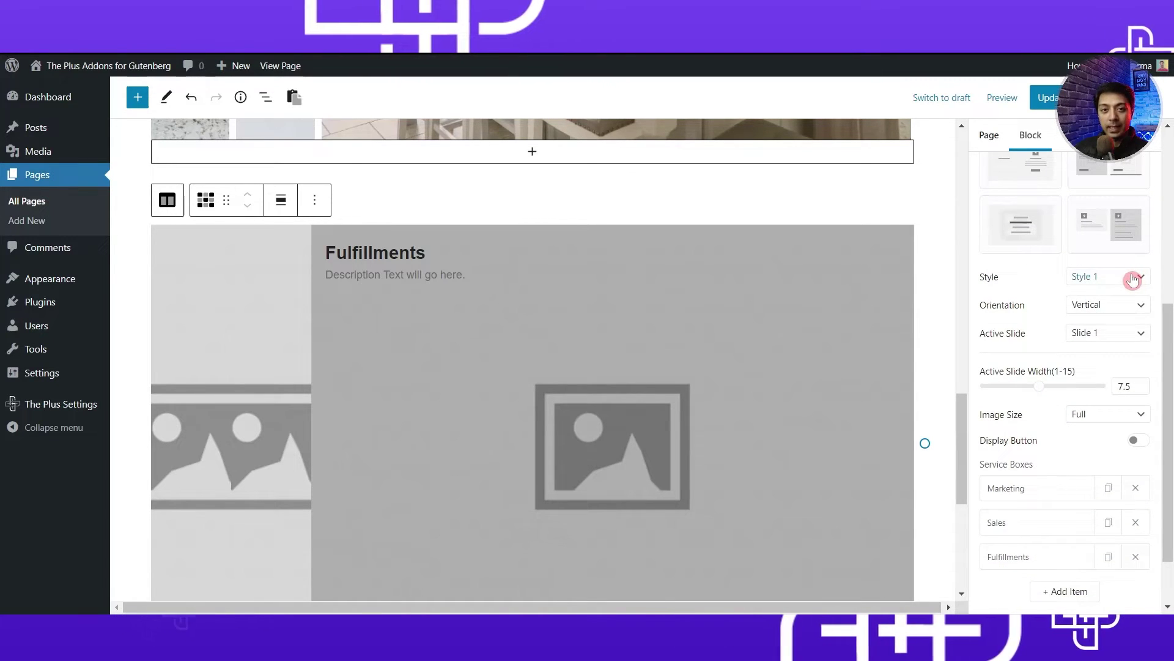
pyautogui.click(1110, 277)
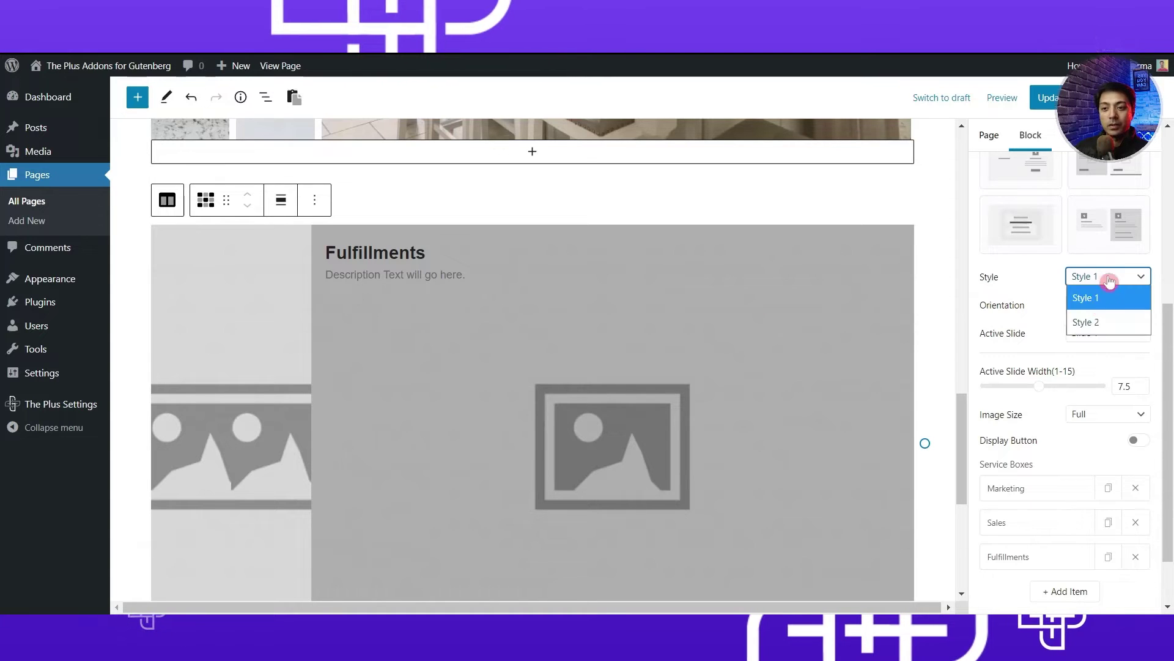
pyautogui.click(1100, 322)
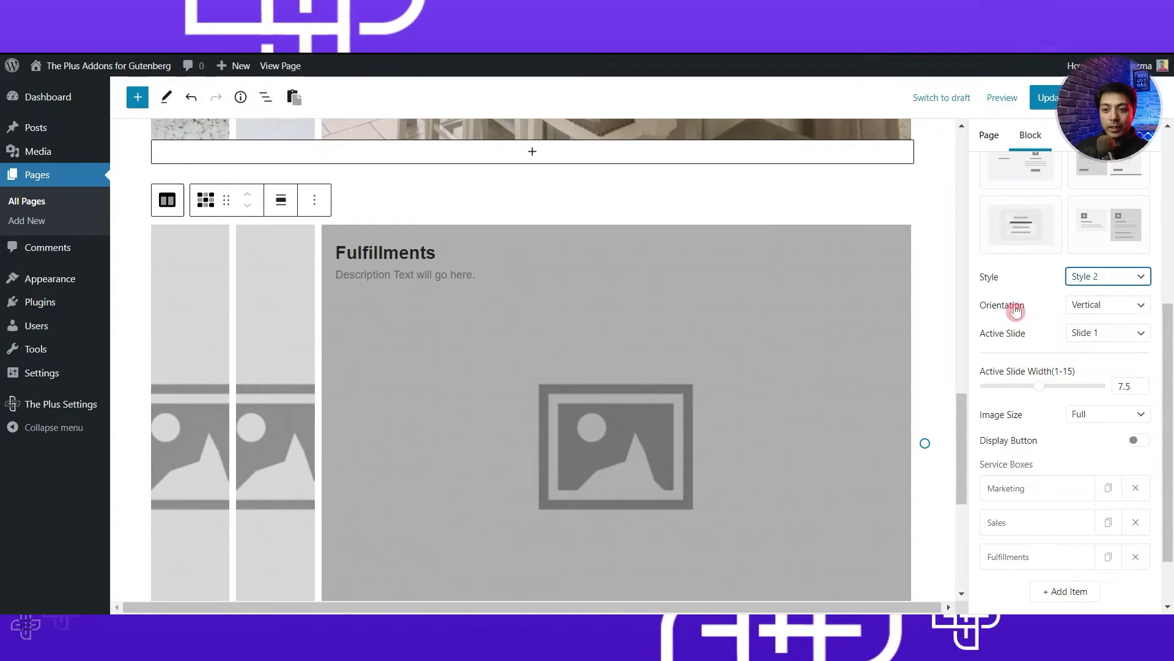
# - Try the Horizontal orientation for the accordion and return it to Vertical
pyautogui.click(1101, 304)
pyautogui.click(1091, 348)
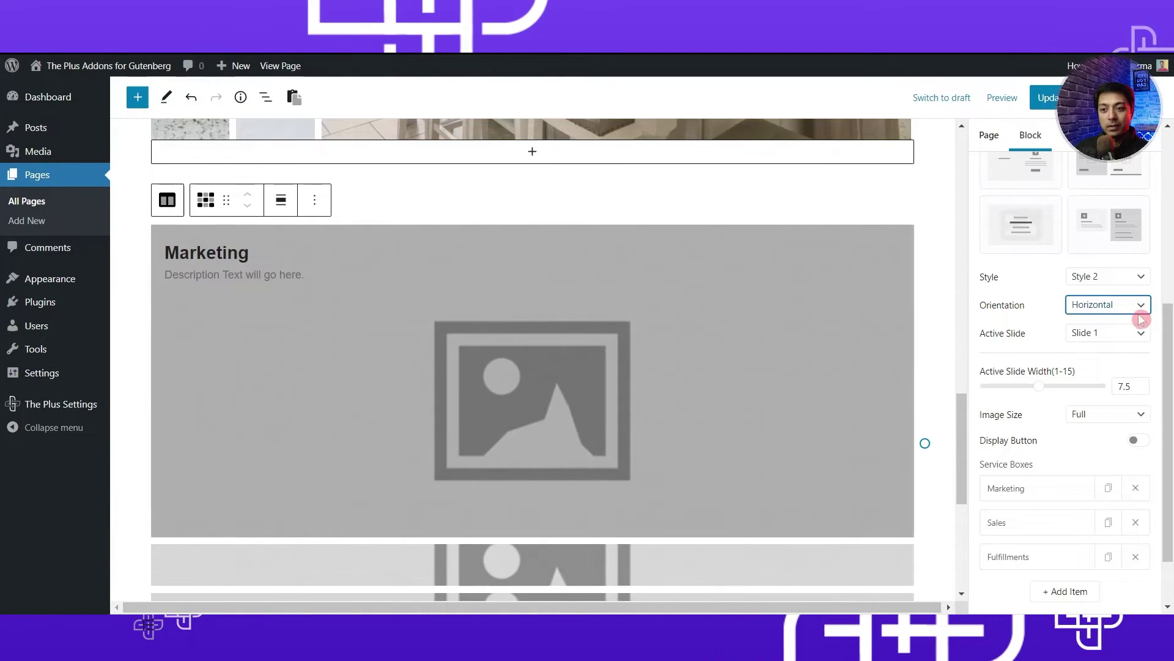
pyautogui.click(1140, 312)
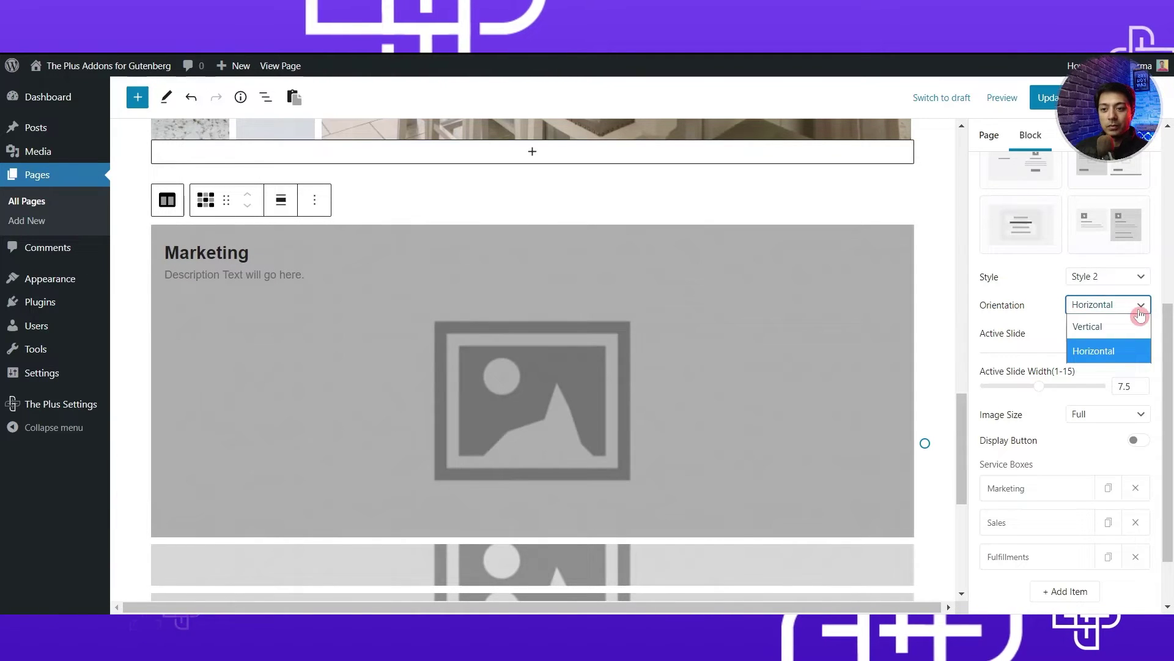
pyautogui.click(1132, 326)
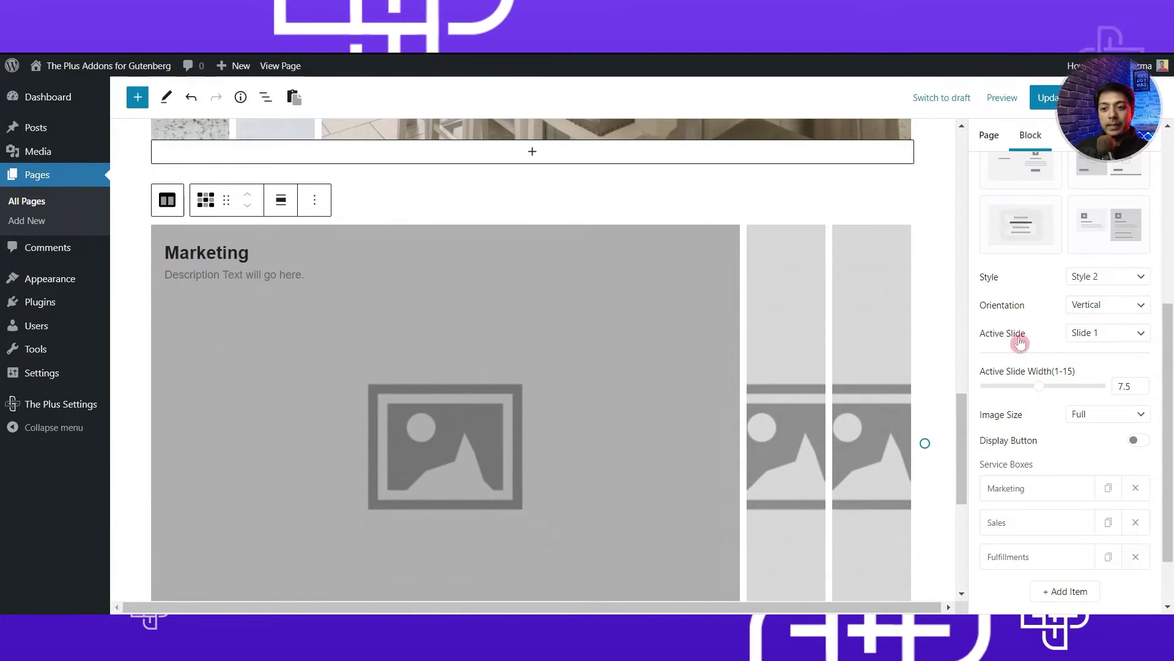
# - Turn on the Display Button option for the accordion slides
pyautogui.moveTo(592, 340)
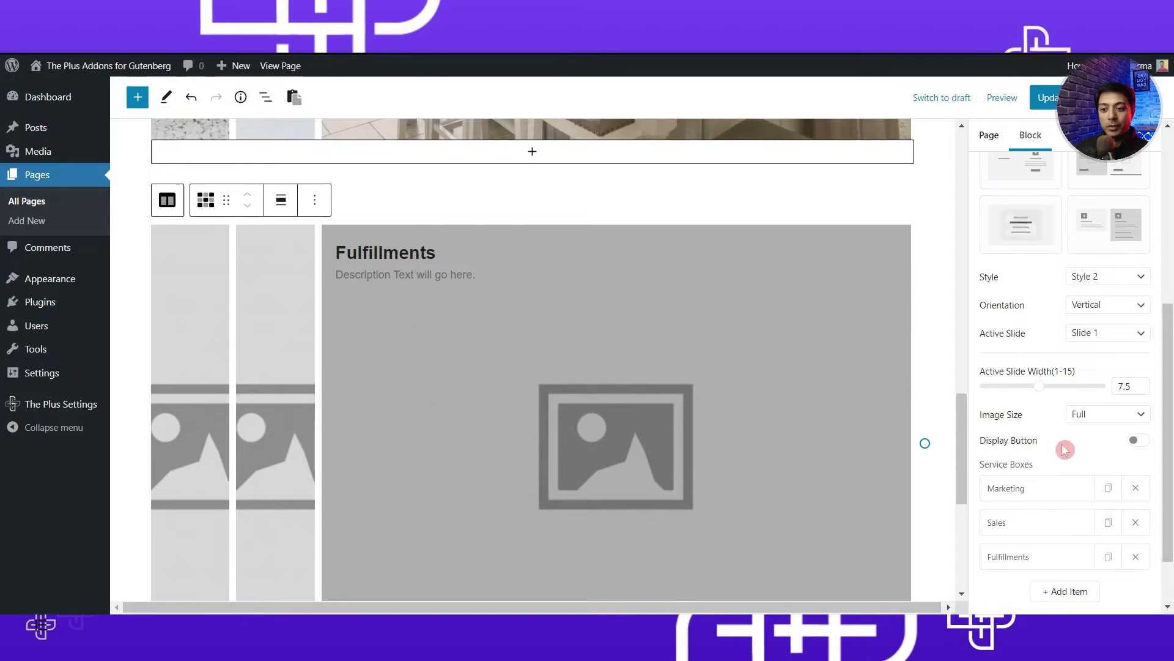
pyautogui.click(1141, 441)
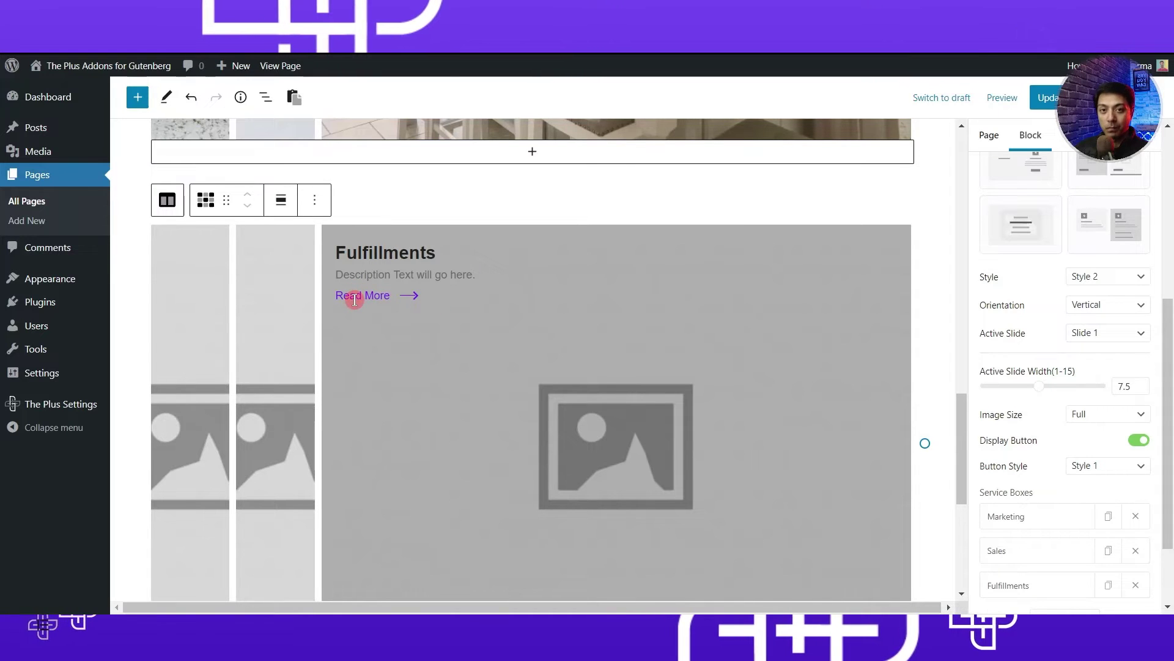
# - Try button styles Style 2 and Style 3 on the accordion slides
pyautogui.scroll(-1, 1162, 472)
pyautogui.click(1135, 408)
pyautogui.click(1108, 450)
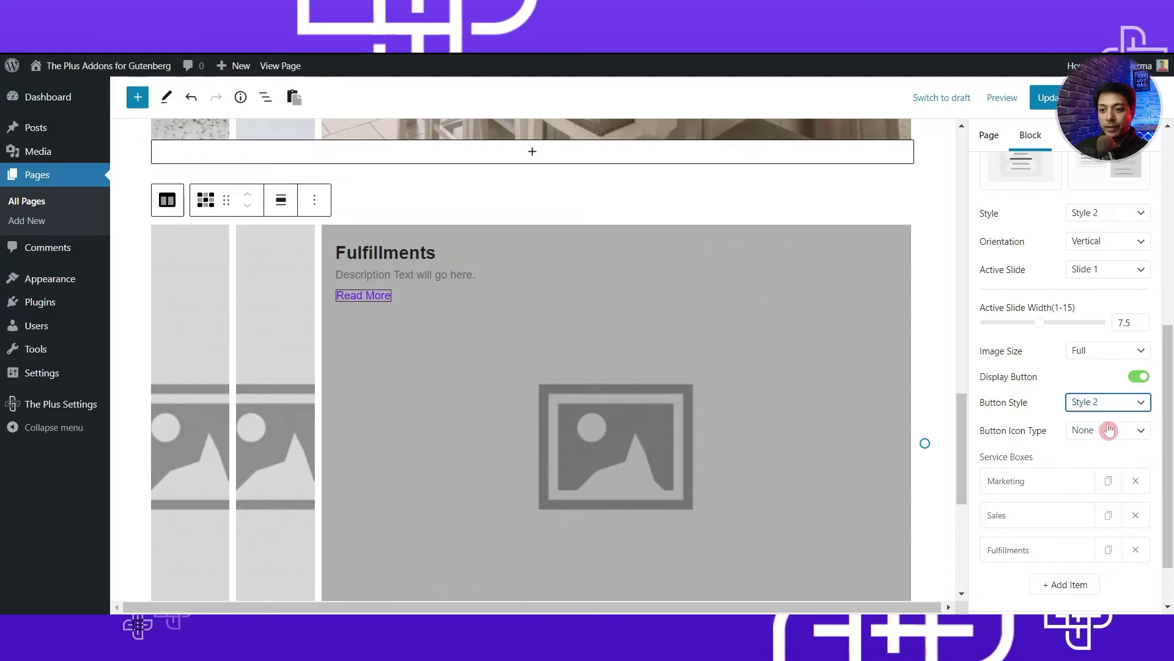
pyautogui.click(1109, 404)
pyautogui.click(1097, 470)
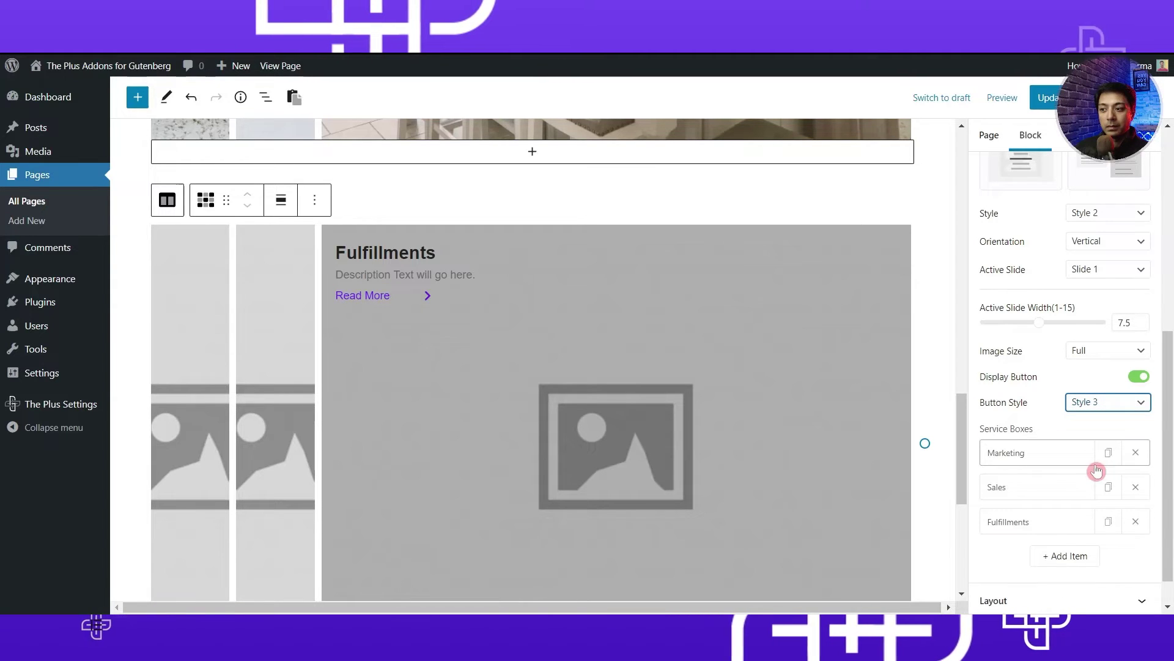
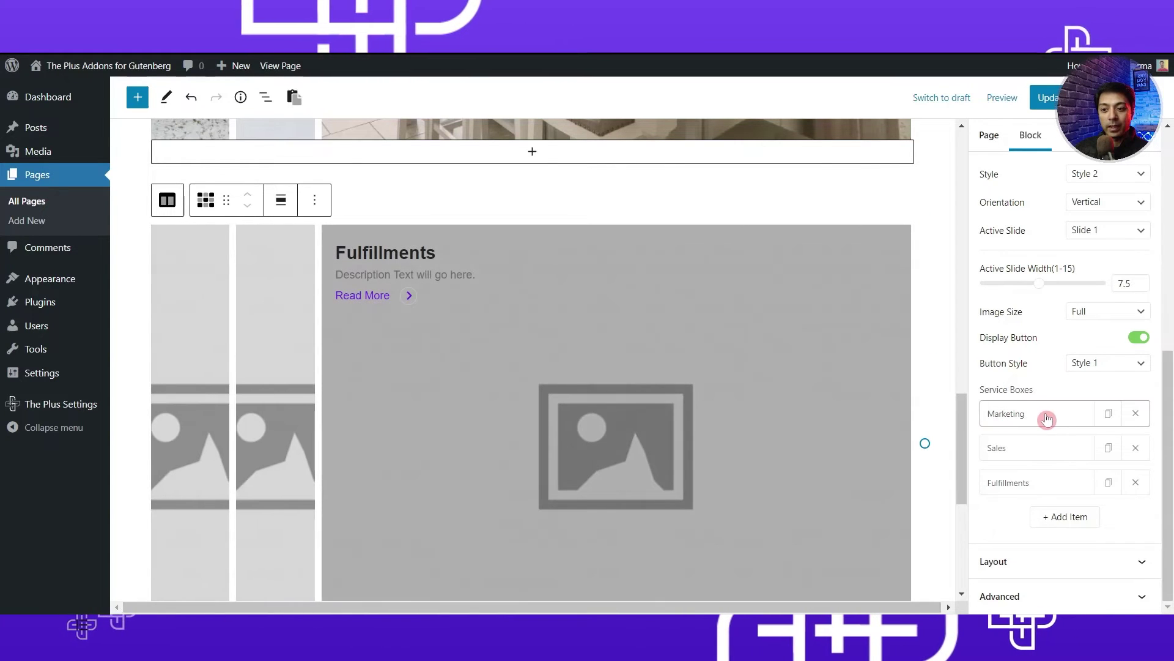
# - Replace the Marketing service box's title with "LIVING ROOM INTERIOR", as used in the existing accordion on the page preview
pyautogui.click(1048, 418)
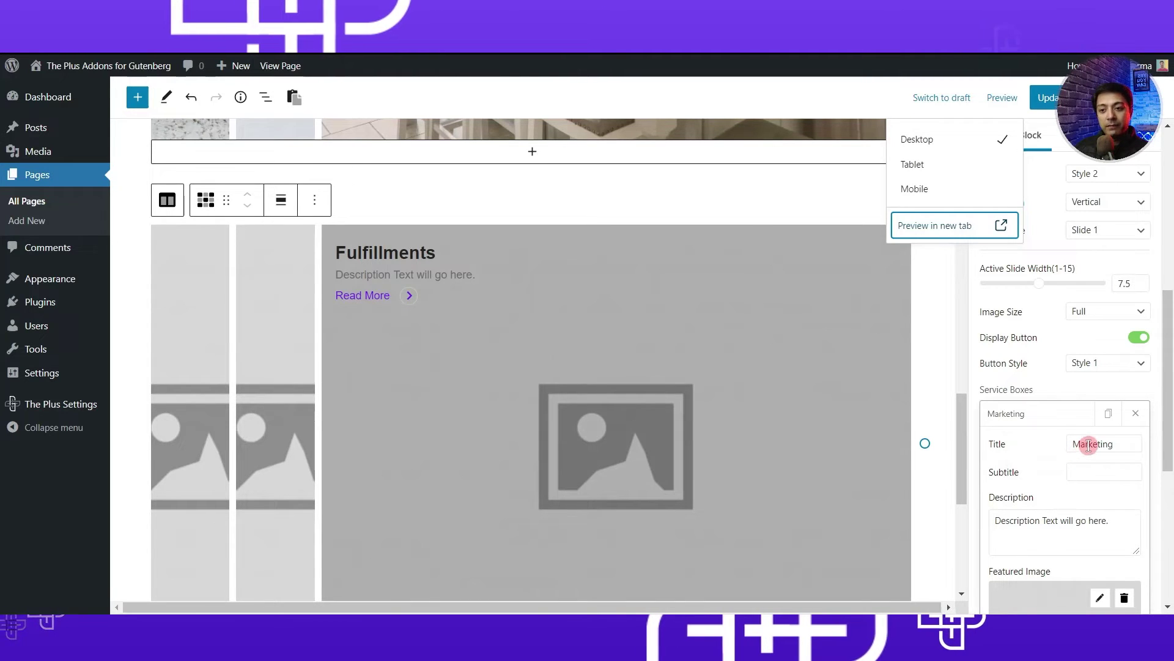
pyautogui.click(1088, 446)
pyautogui.write('LIVING ROOM INTERIOR')
pyautogui.hotkey('ctrl', 'a')
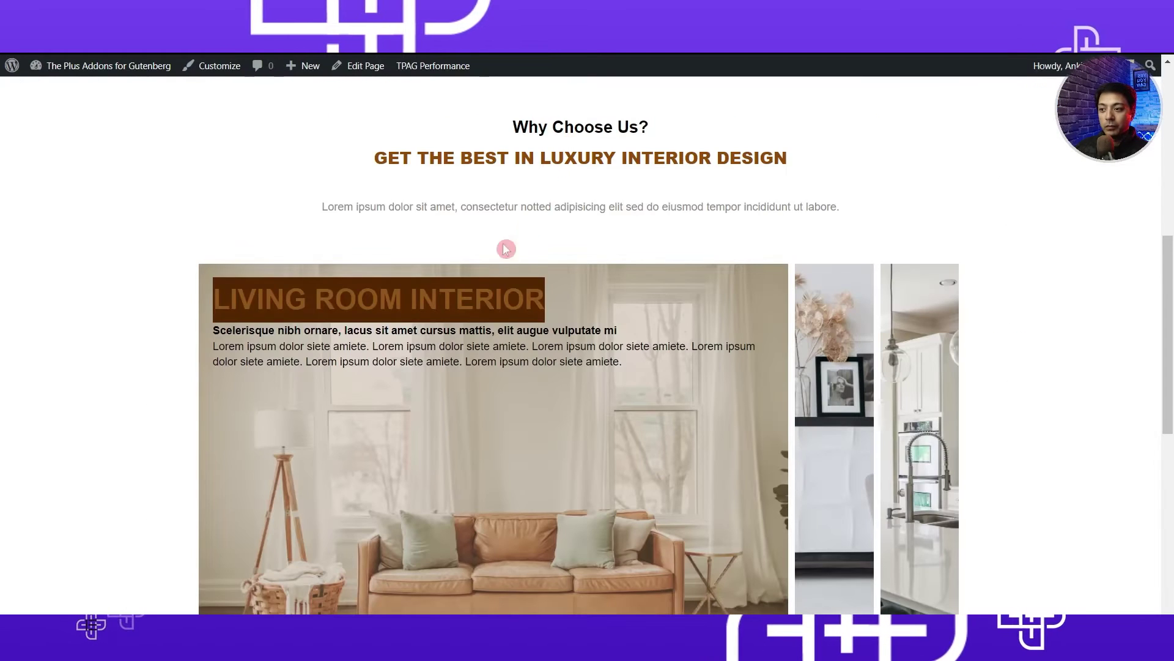
# - Copy the living room slide's "Scelerisque nibh ornare" subtitle and lorem ipsum description from the page preview into the living room service box
pyautogui.click(446, 294)
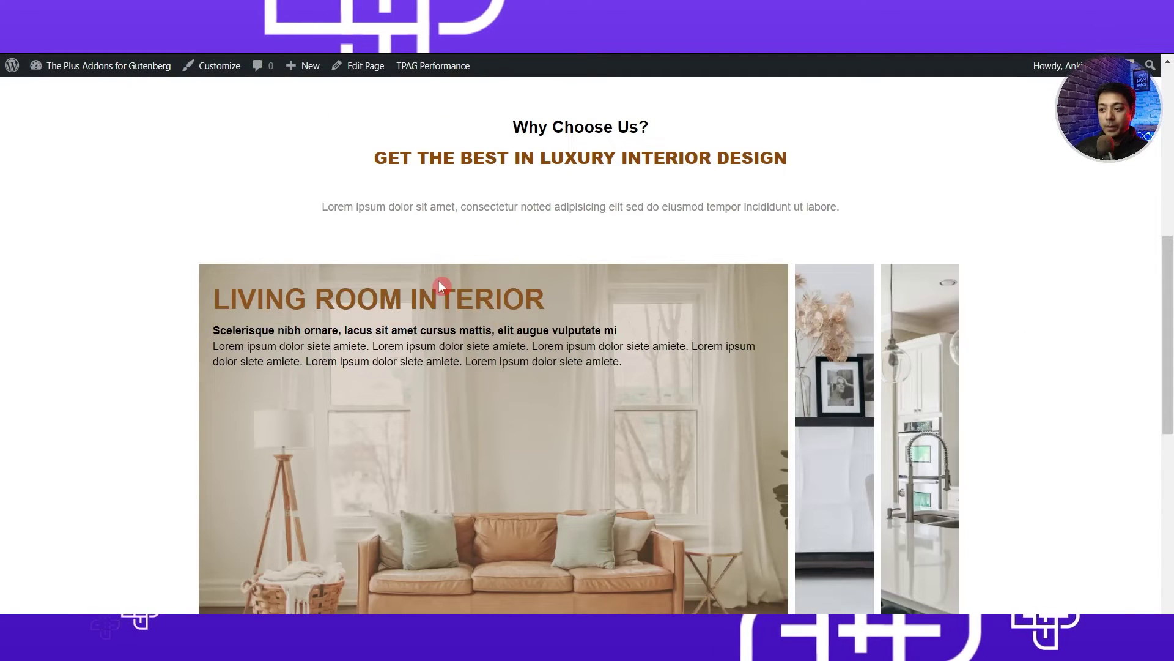
pyautogui.tripleClick(372, 329)
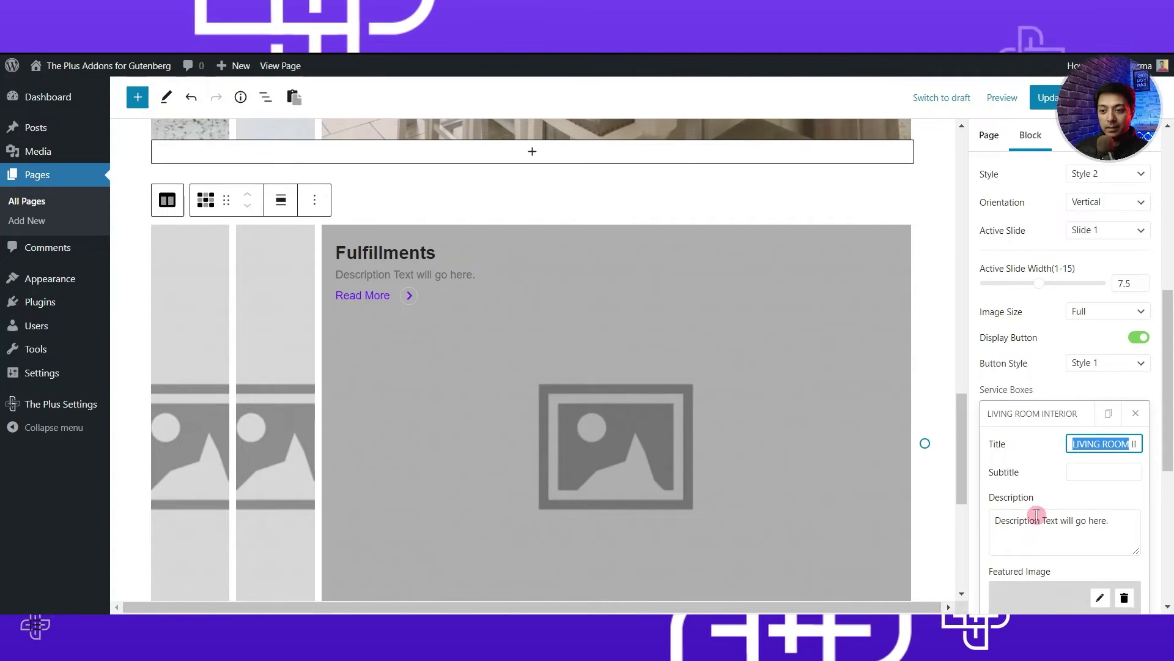
pyautogui.click(1093, 471)
pyautogui.hotkey('ctrl', 'v')
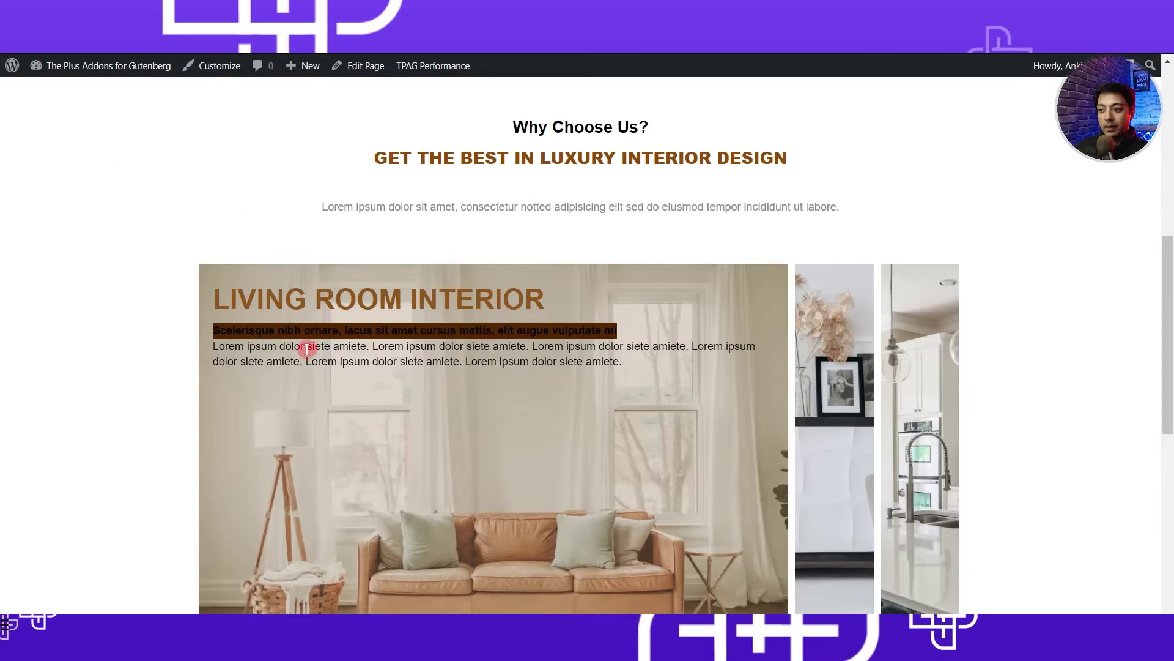
pyautogui.tripleClick(307, 350)
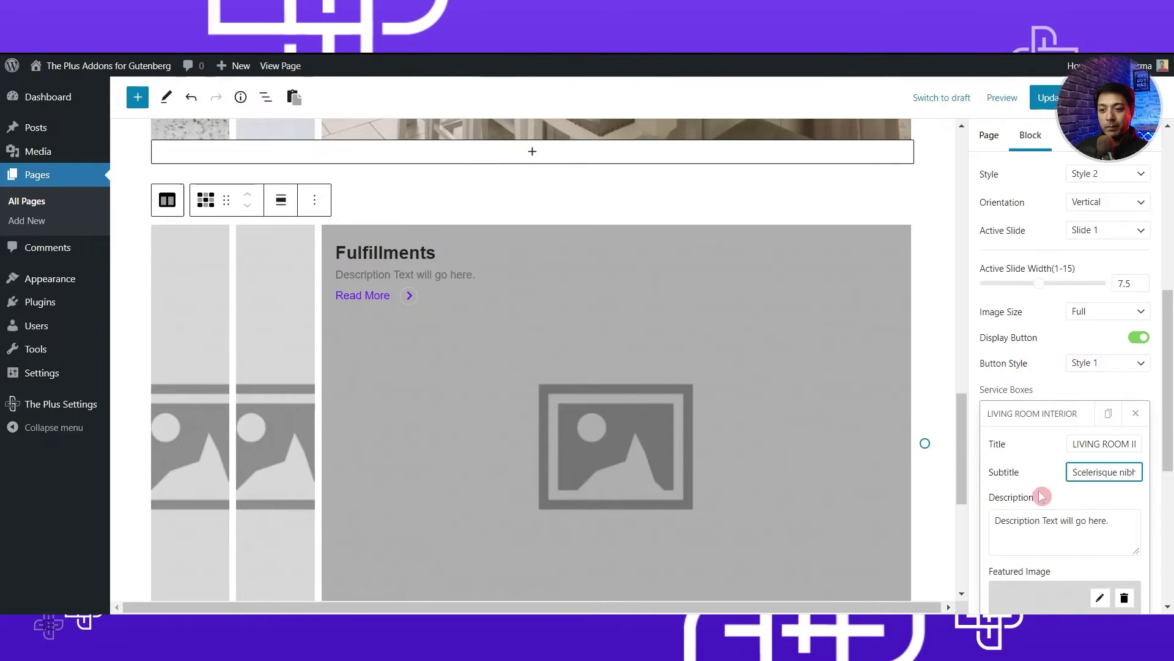
pyautogui.click(1095, 532)
pyautogui.hotkey('ctrl', 'v')
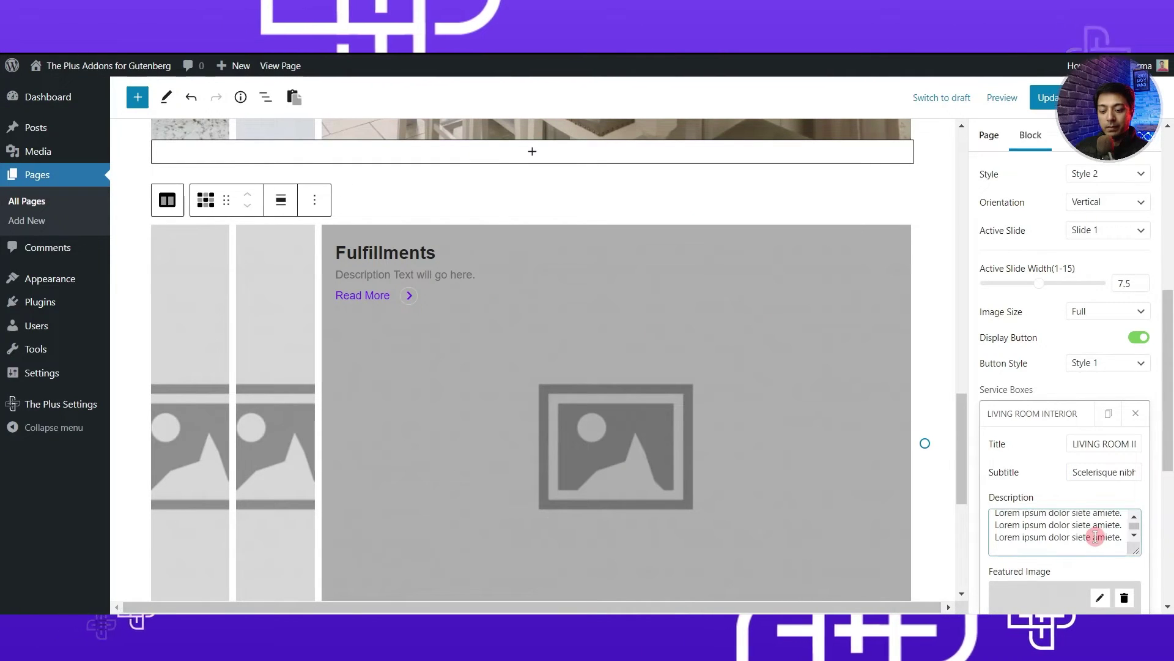
# - Set the living room service box's featured image to the sofa photo i1.jpeg from the media library
pyautogui.scroll(-3, 1095, 537)
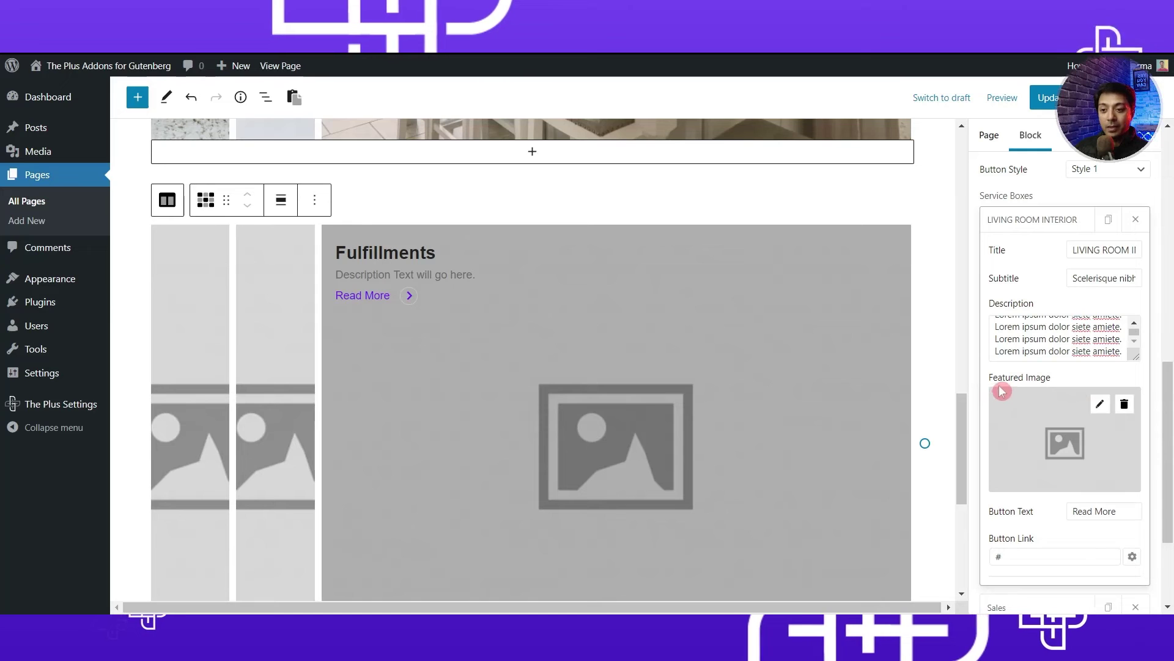
pyautogui.click(1100, 405)
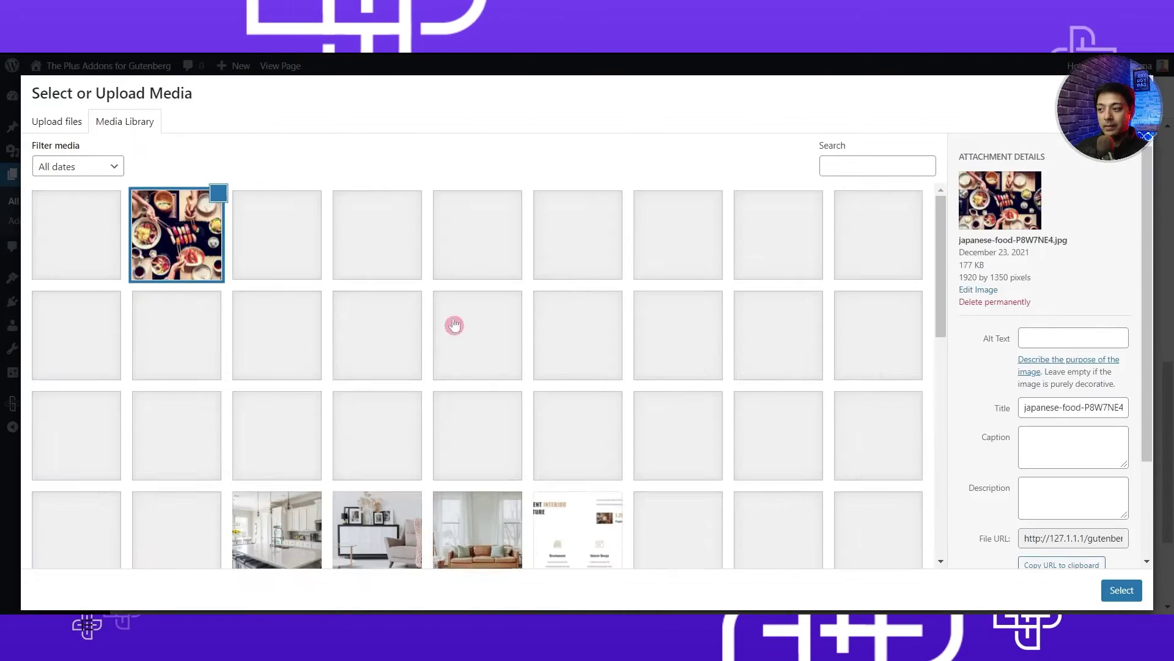
pyautogui.scroll(-4, 451, 324)
pyautogui.click(474, 284)
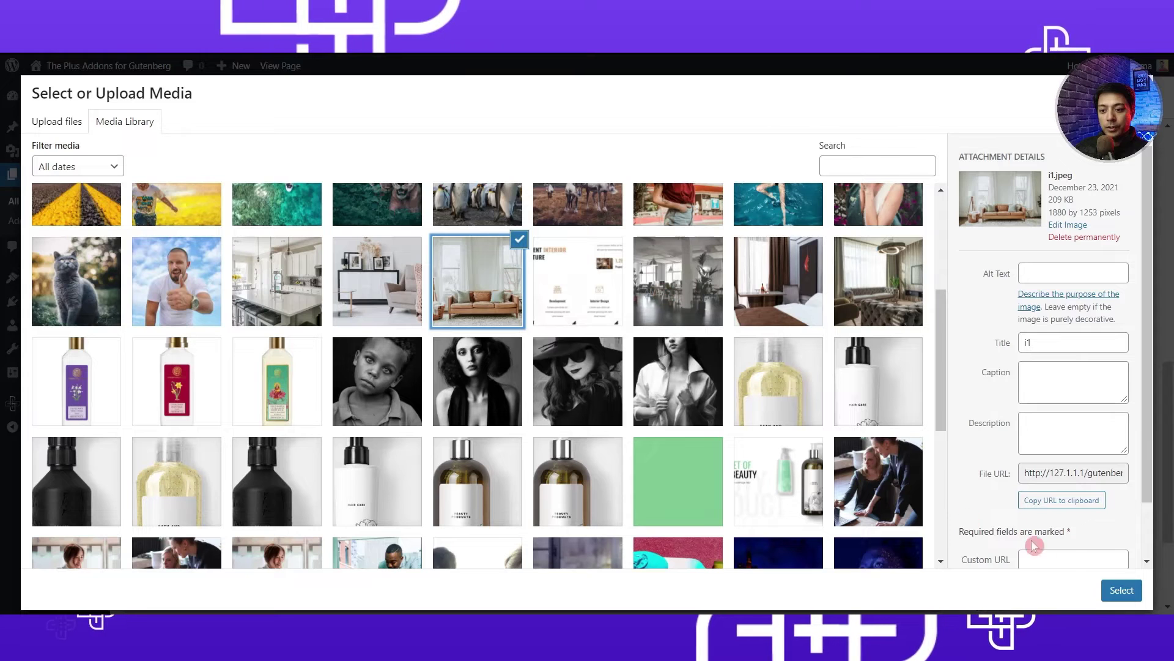
pyautogui.click(1122, 590)
# - Change the living room service box's button text to "Learn More"
pyautogui.scroll(-1, 1073, 440)
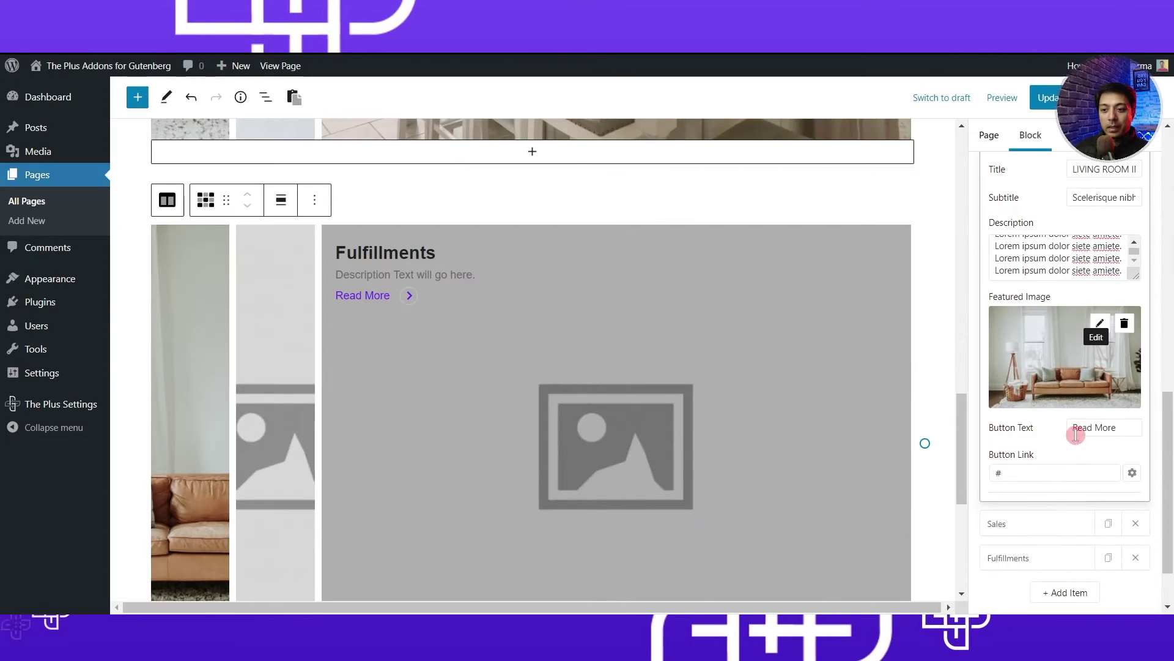
pyautogui.moveTo(276, 355)
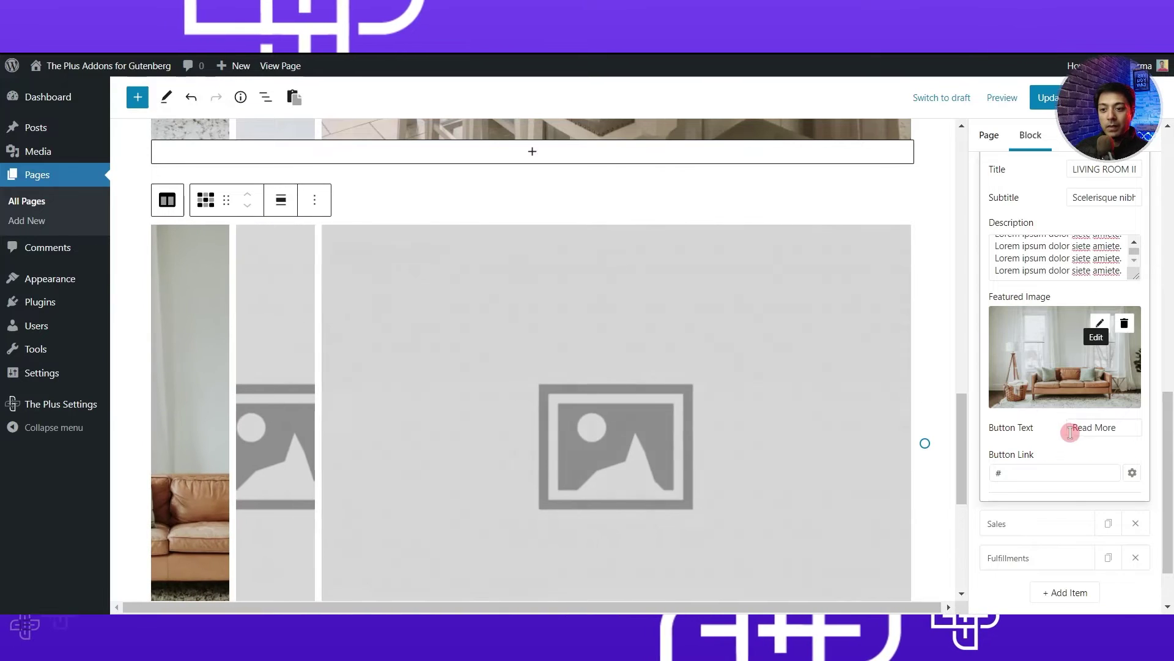
pyautogui.doubleClick(1072, 433)
pyautogui.write('Learn')
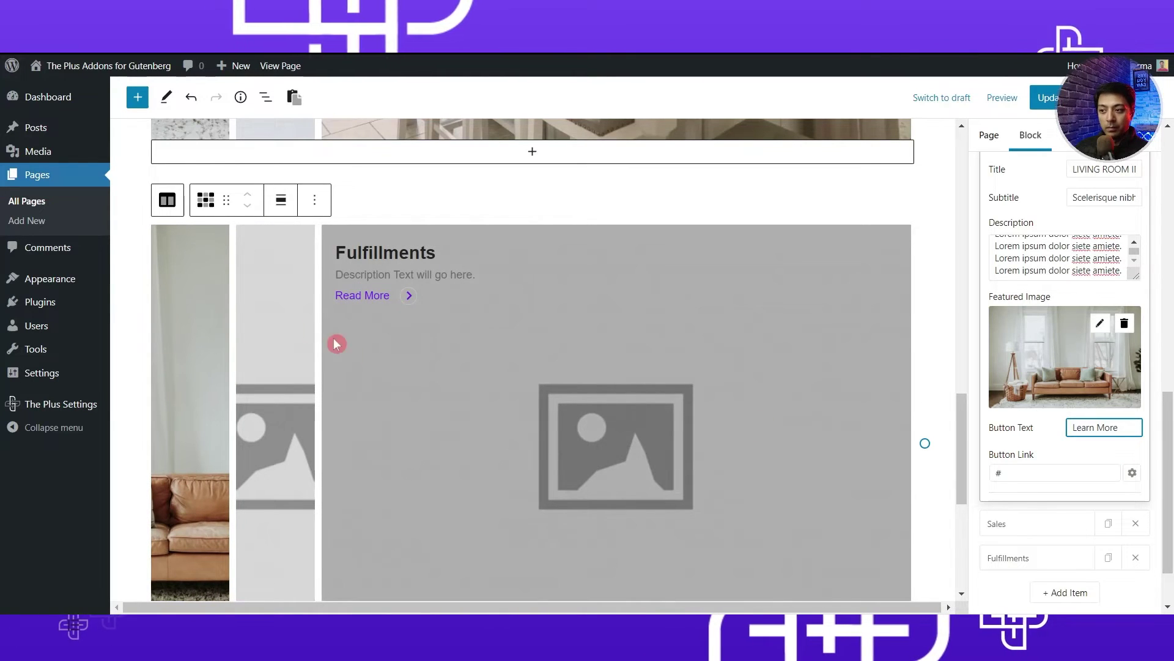
# - Remove the Sales and Fulfillments service boxes, leaving only the living room one
pyautogui.moveTo(224, 328)
pyautogui.click(1021, 413)
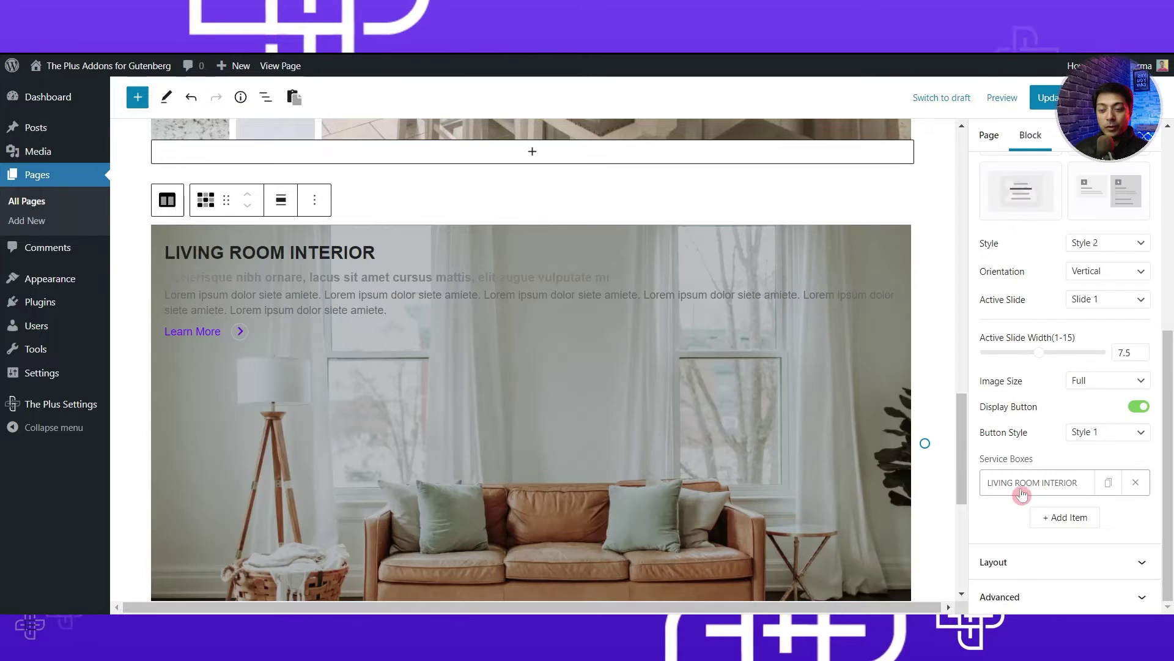
# - Add a blank service box and delete it, and duplicate the LIVING ROOM INTERIOR service box twice
pyautogui.click(1070, 518)
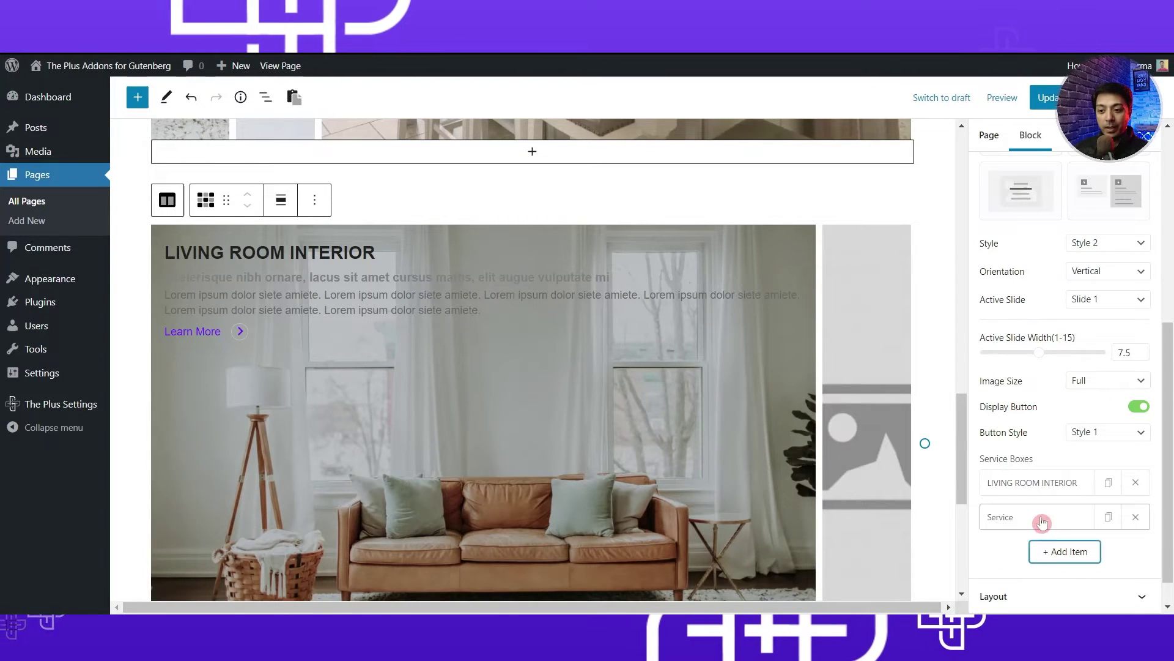
pyautogui.click(1135, 517)
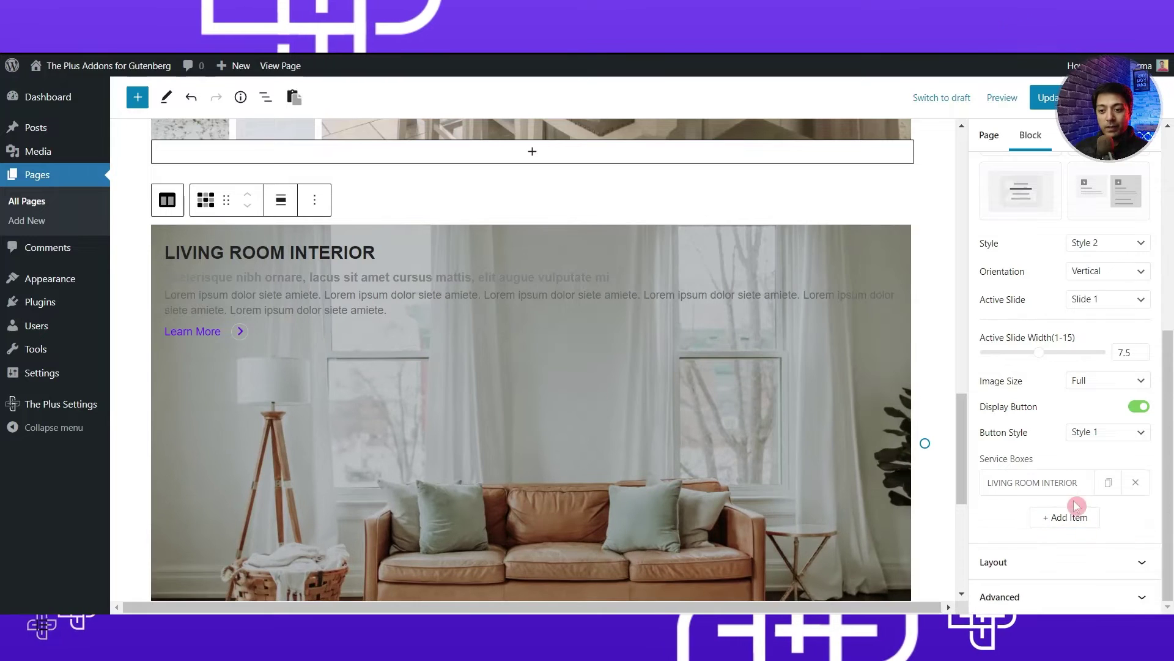
pyautogui.click(1107, 483)
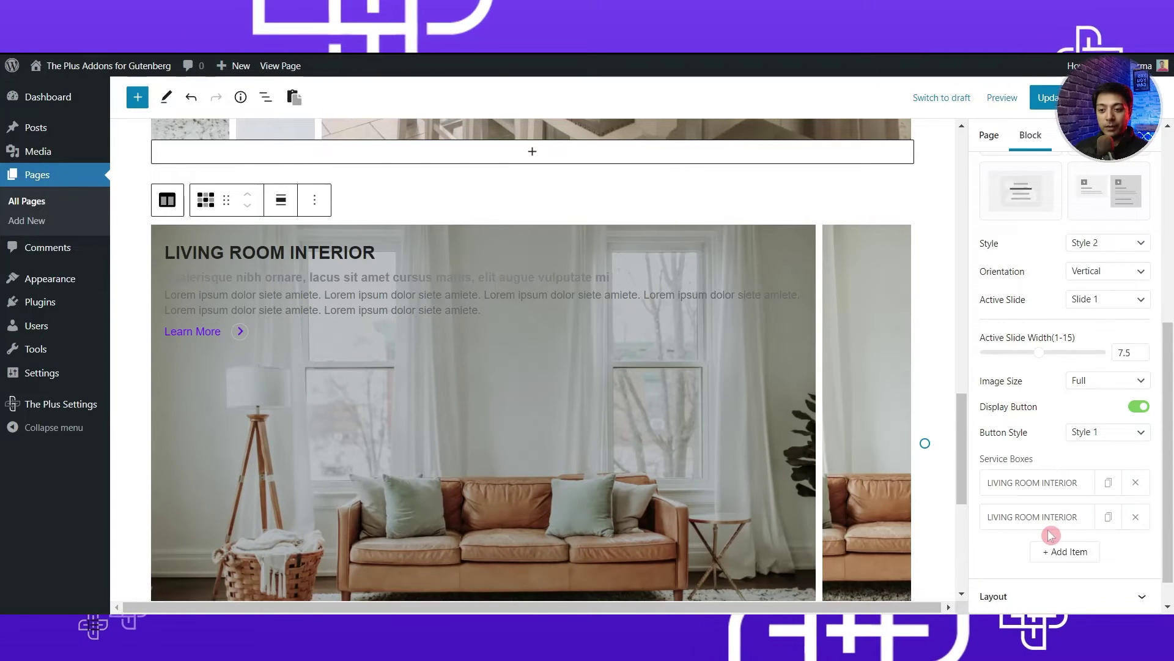
pyautogui.click(1108, 517)
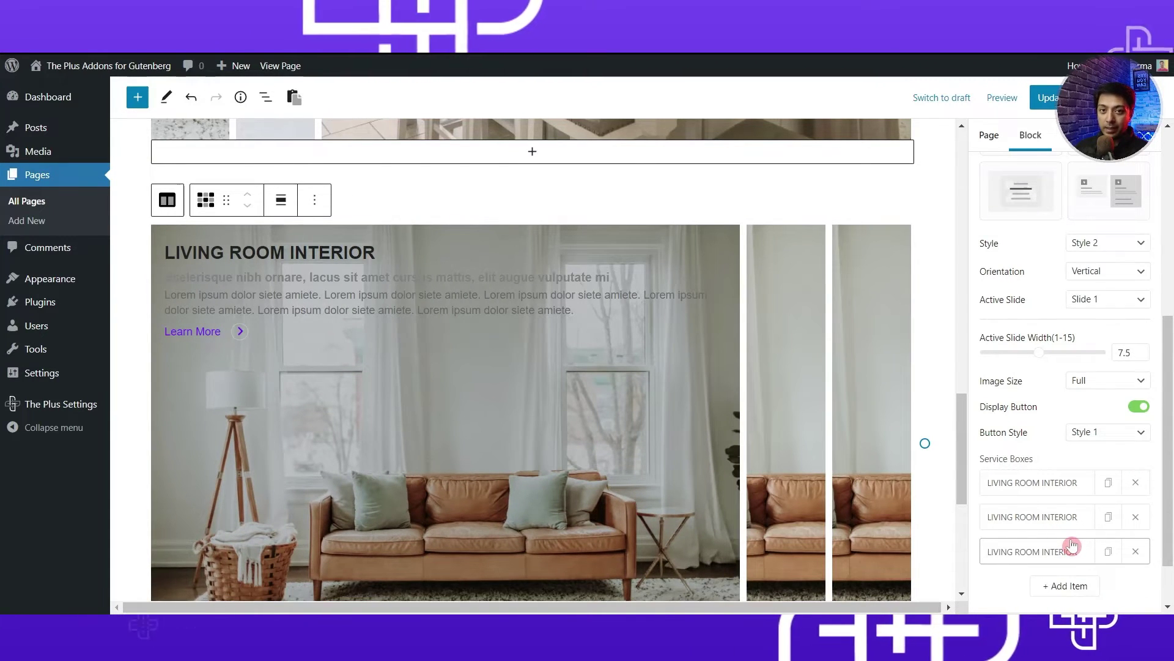
# - Retitle the second service box for bedroom interior design and replace its featured image with the white sideboard photo
pyautogui.click(1036, 517)
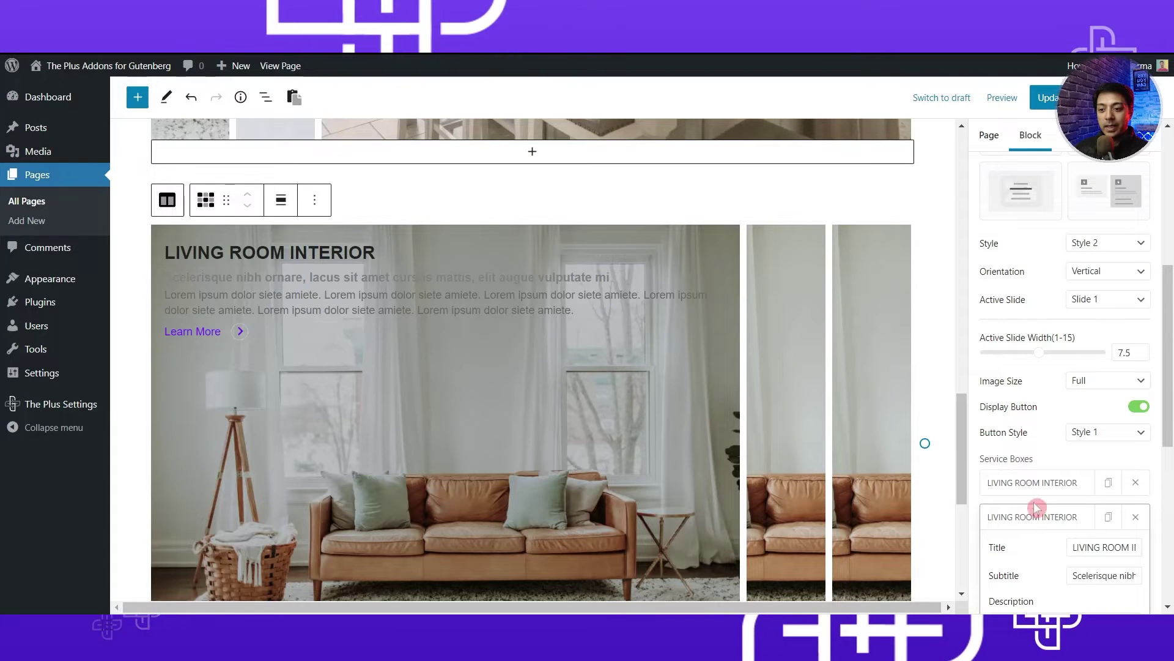
pyautogui.scroll(-3, 1030, 459)
pyautogui.click(1094, 397)
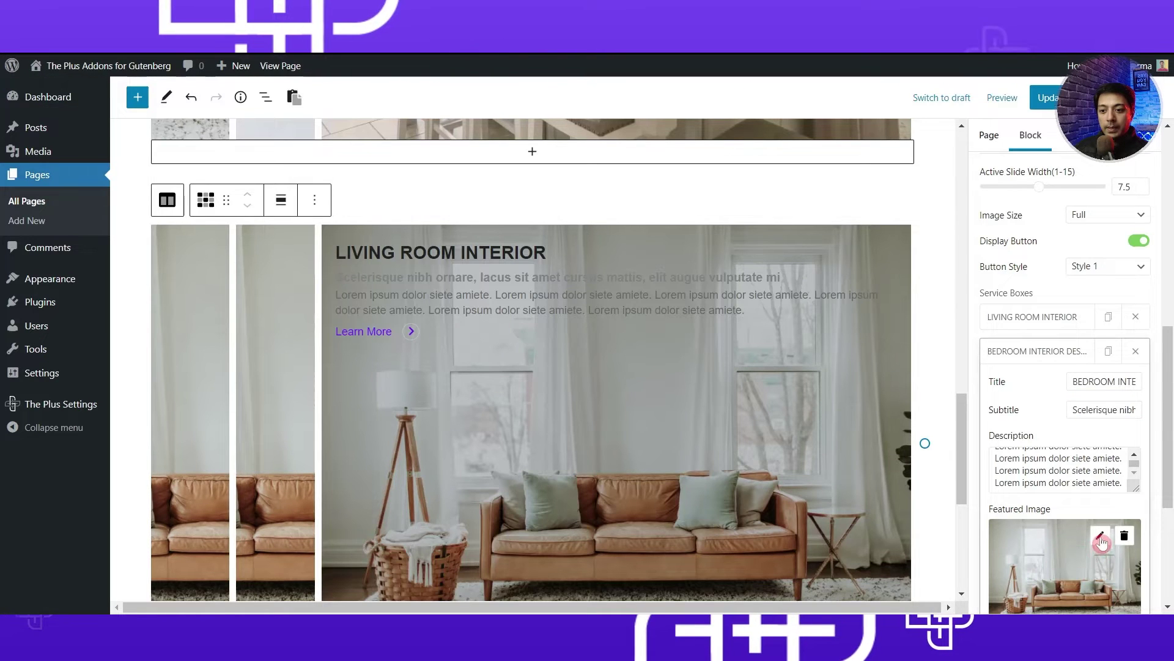
pyautogui.click(1100, 538)
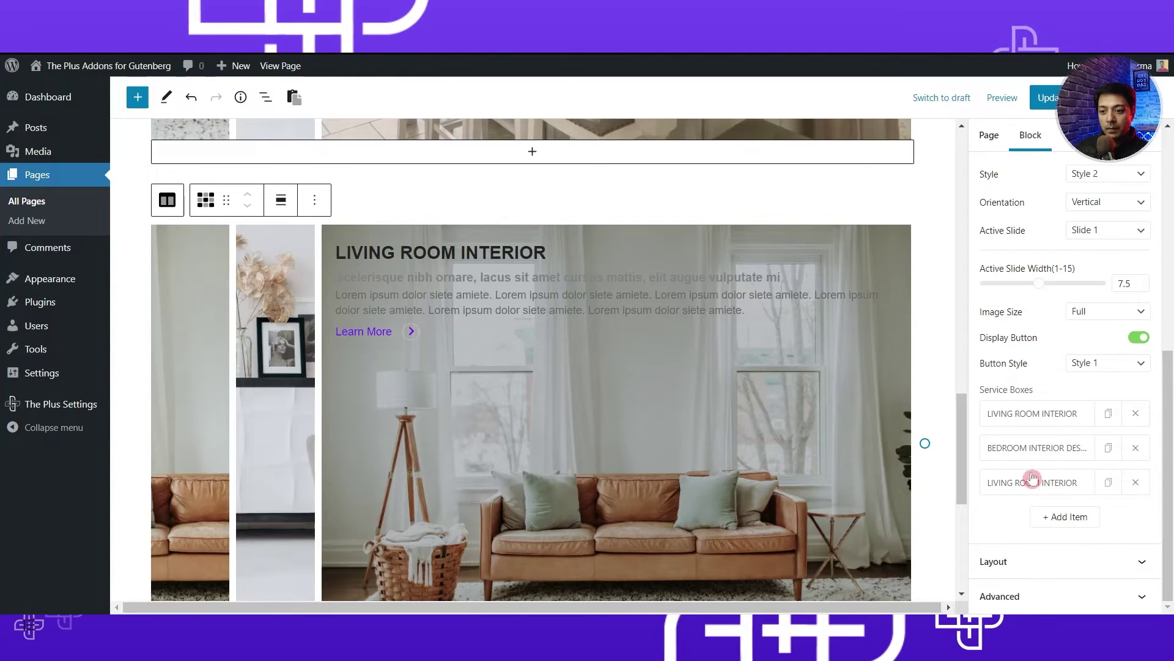
# - Set the third service box's title to "OFFICE SPACE DESIGN"
pyautogui.click(1027, 483)
pyautogui.tripleClick(1121, 416)
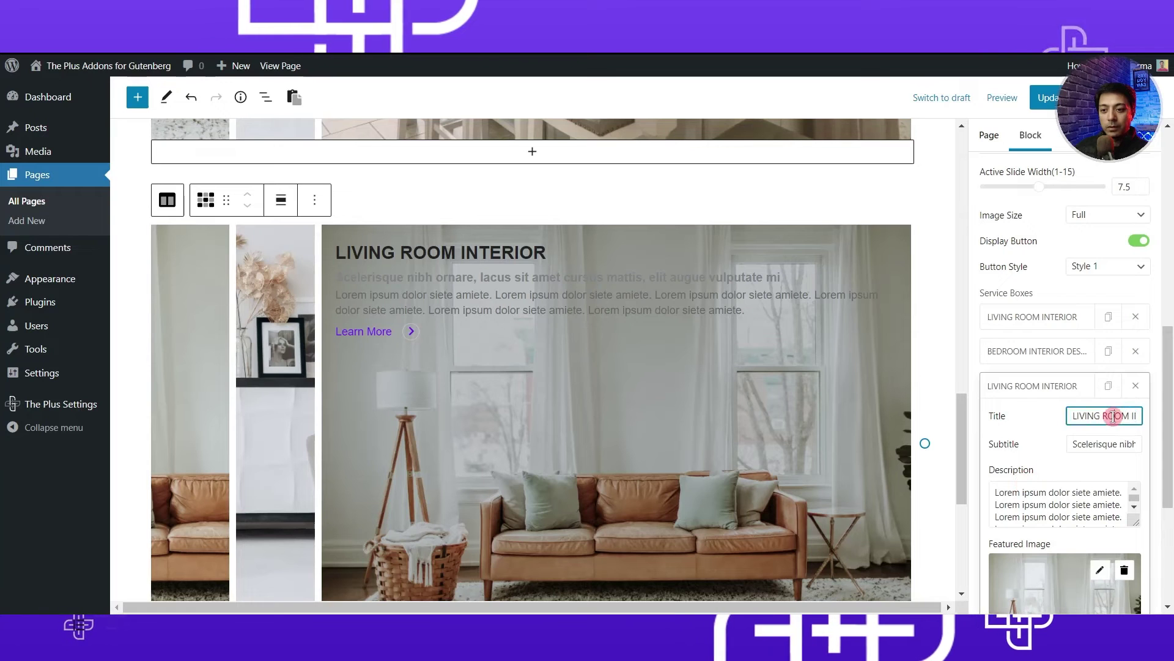
pyautogui.write('OFFICE SPACE DESIGN')
pyautogui.scroll(-3, 1068, 552)
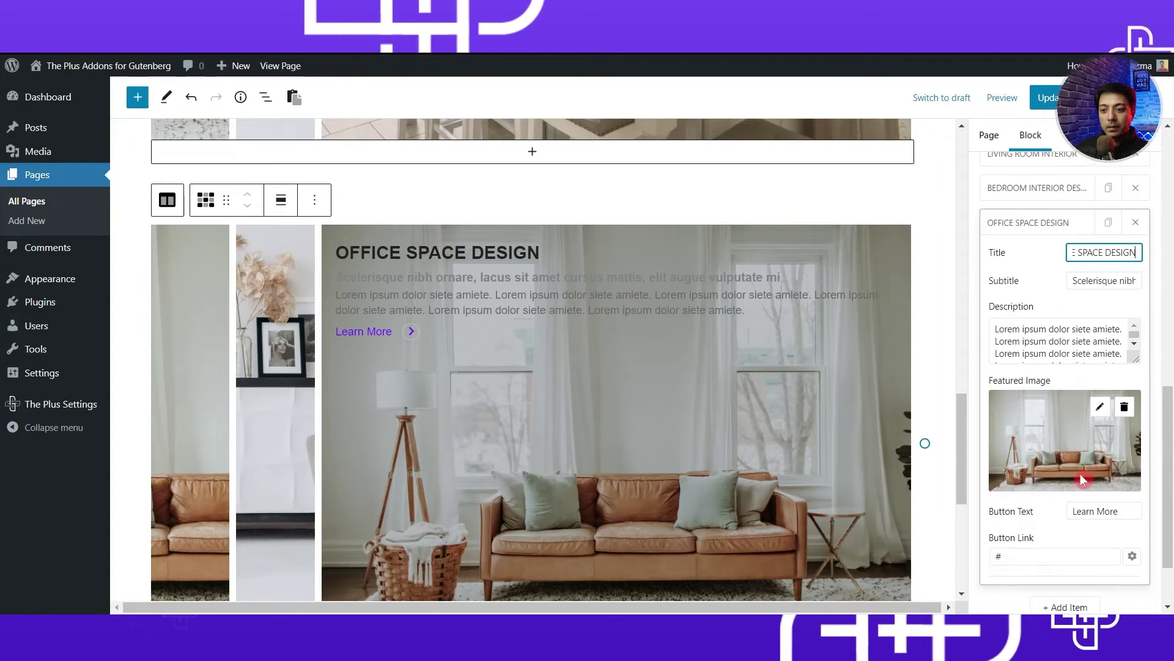
# - Replace the third service box's featured image with the grey office interior photo with plants
pyautogui.click(1099, 413)
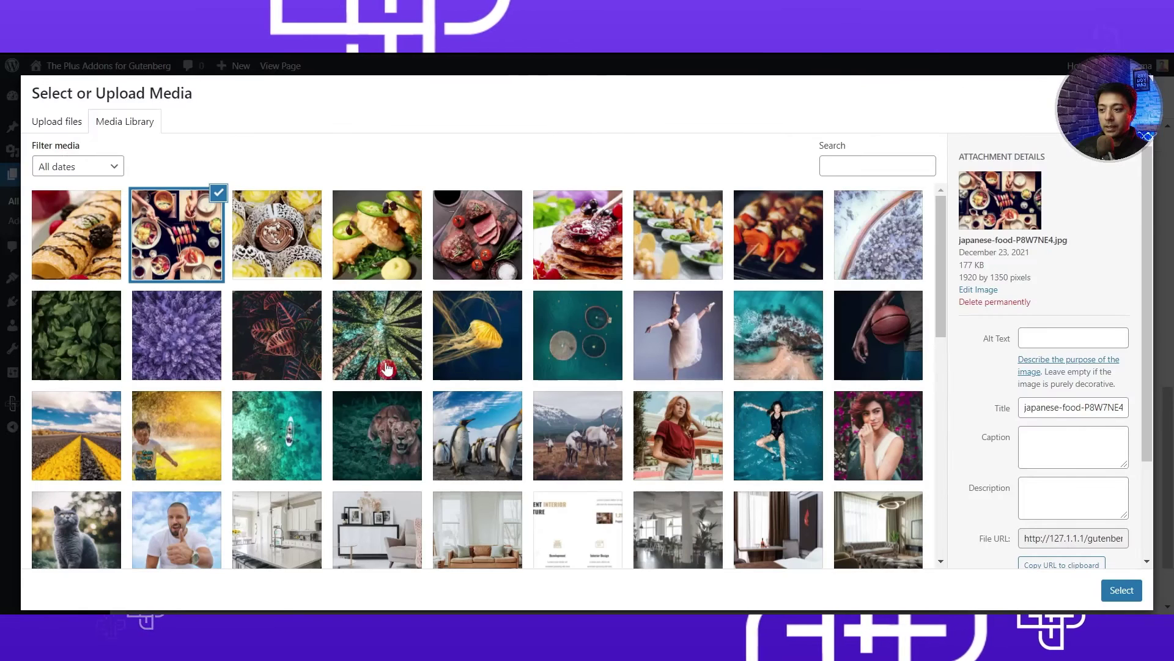
pyautogui.scroll(-3, 328, 464)
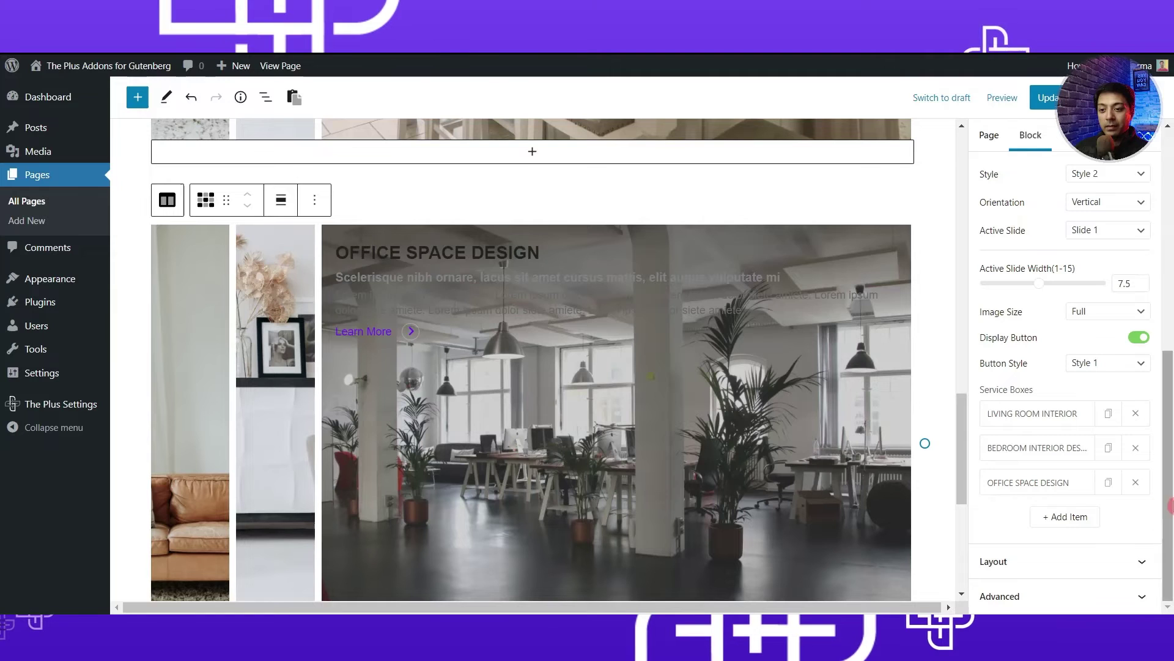
# - Try centre and right text alignment for the service box content, and restore left alignment
pyautogui.click(1052, 570)
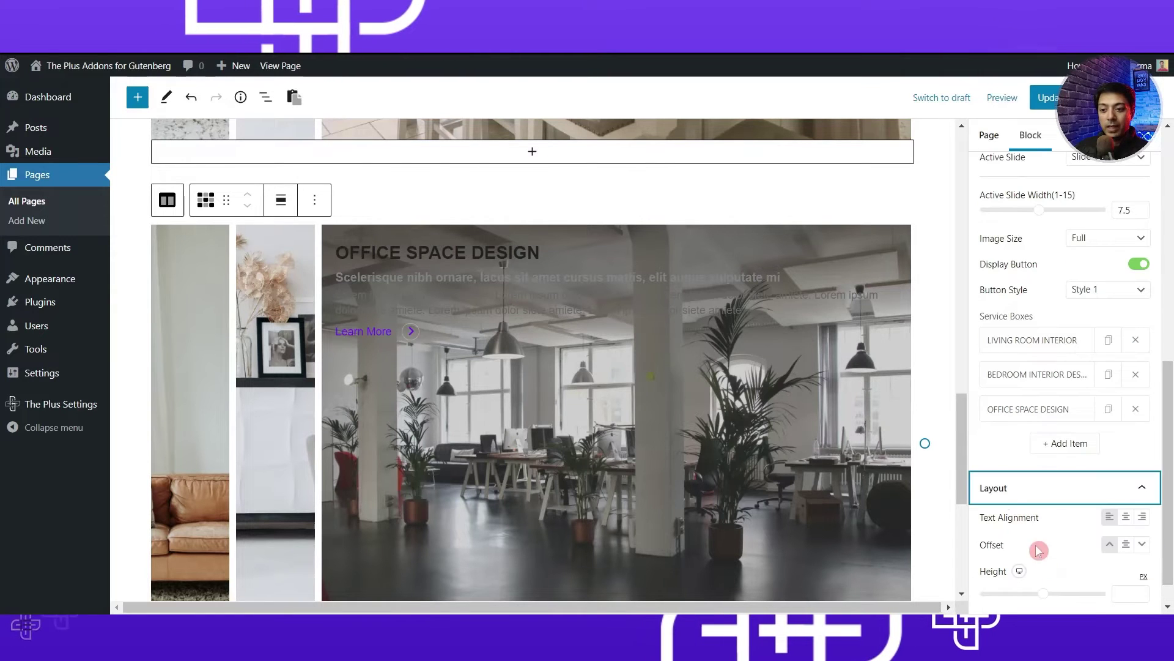
pyautogui.click(1126, 521)
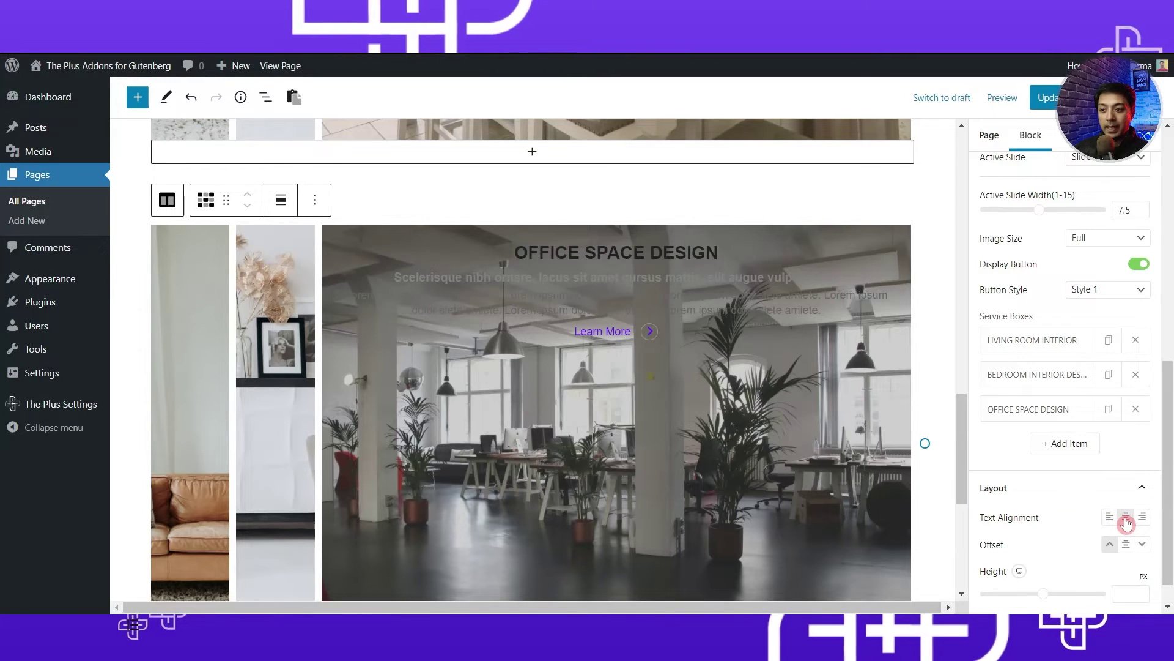
pyautogui.click(1140, 520)
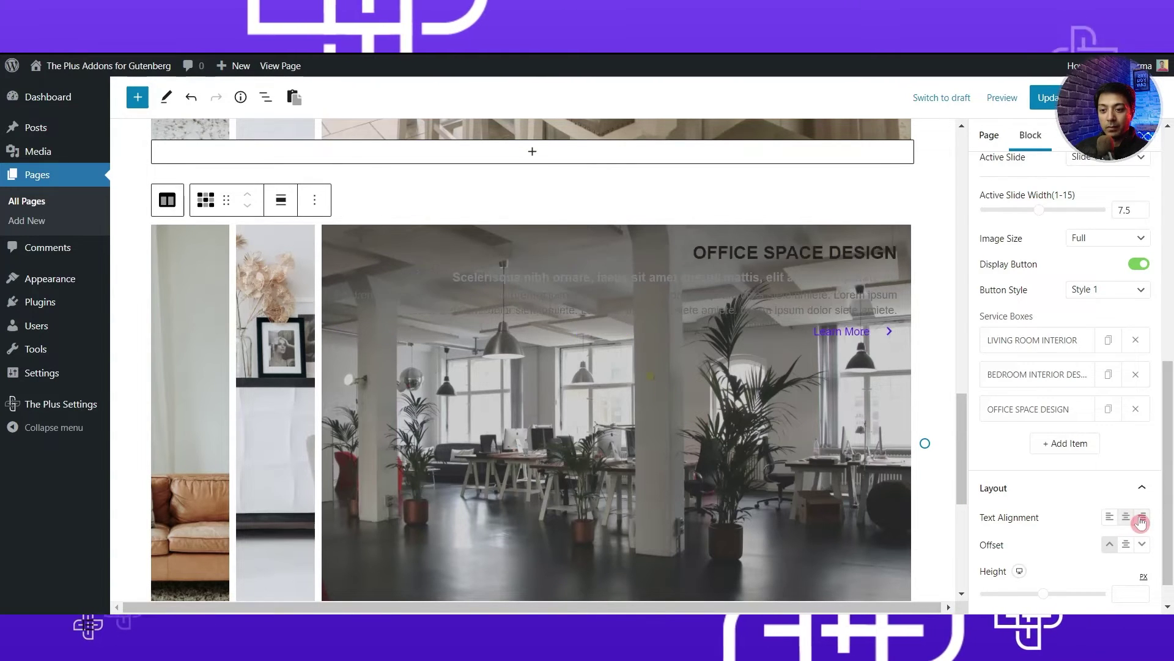
pyautogui.click(1110, 521)
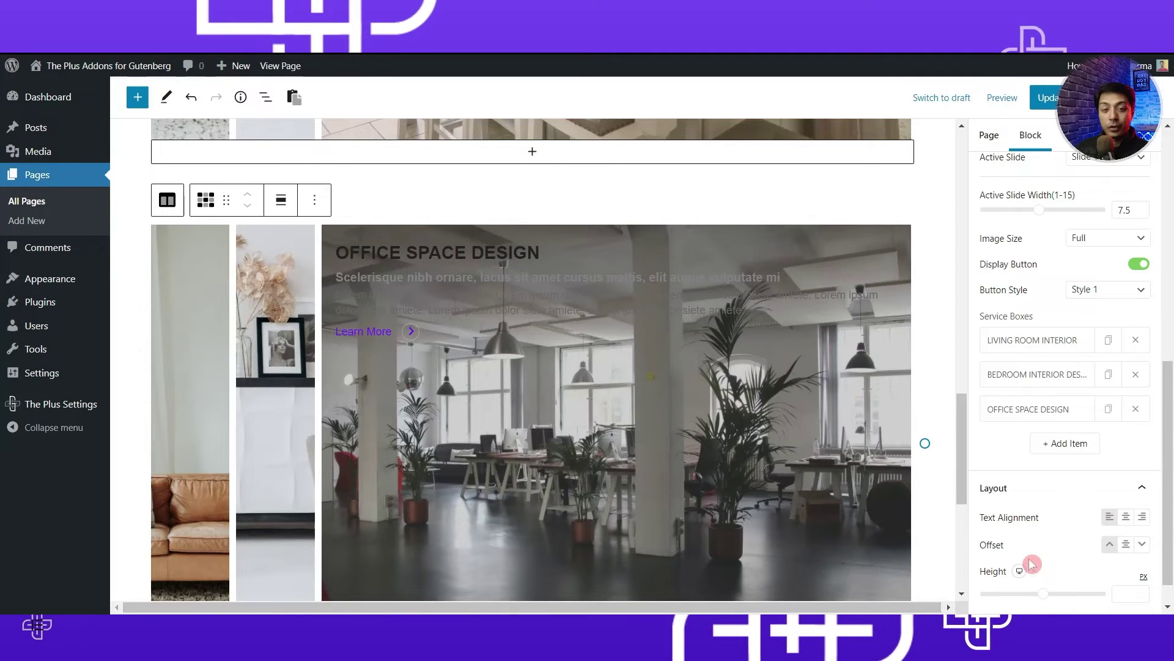
# - Try the middle and bottom content offsets, and restore the top offset
pyautogui.click(1125, 549)
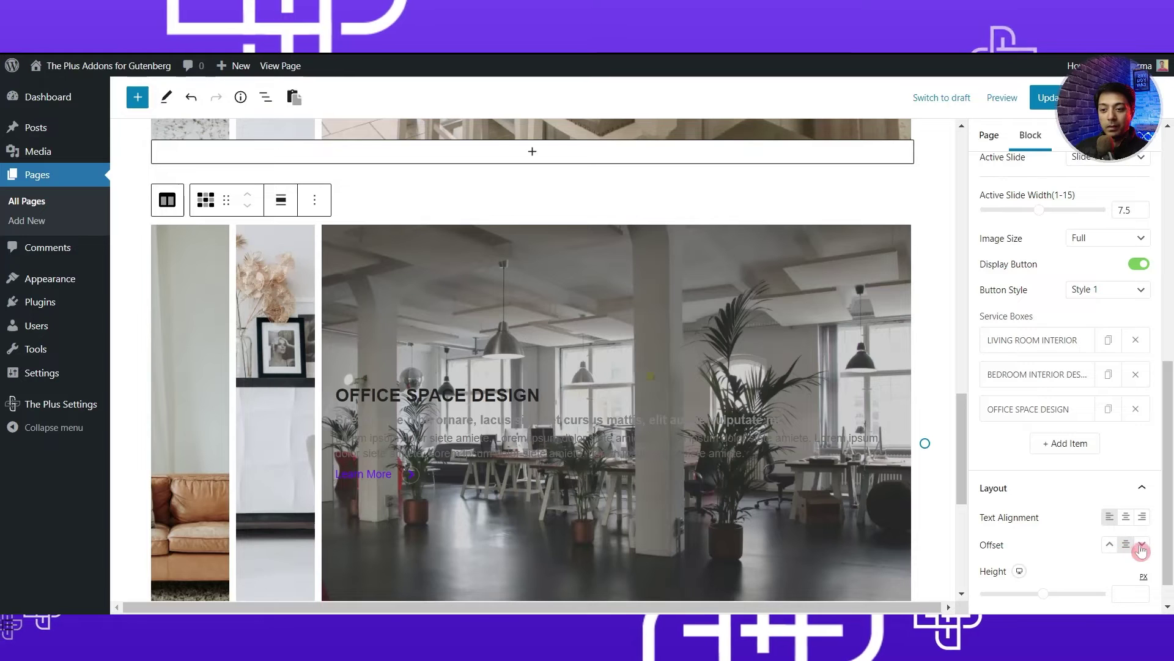
pyautogui.click(1141, 547)
pyautogui.click(1110, 545)
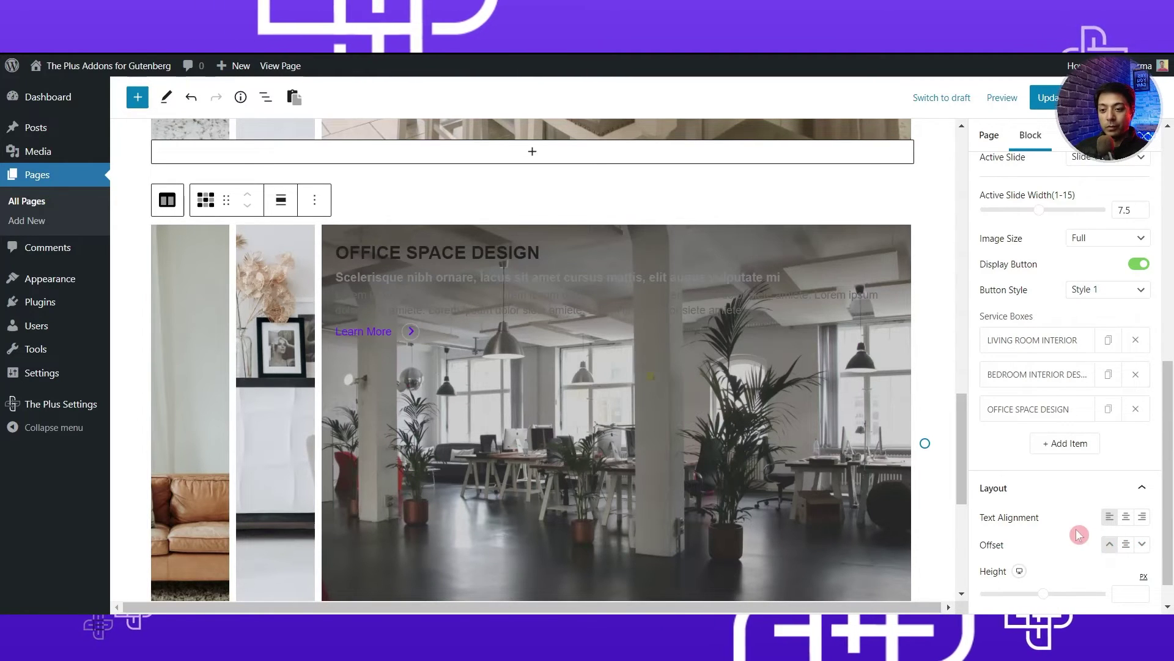
pyautogui.scroll(-1, 1039, 538)
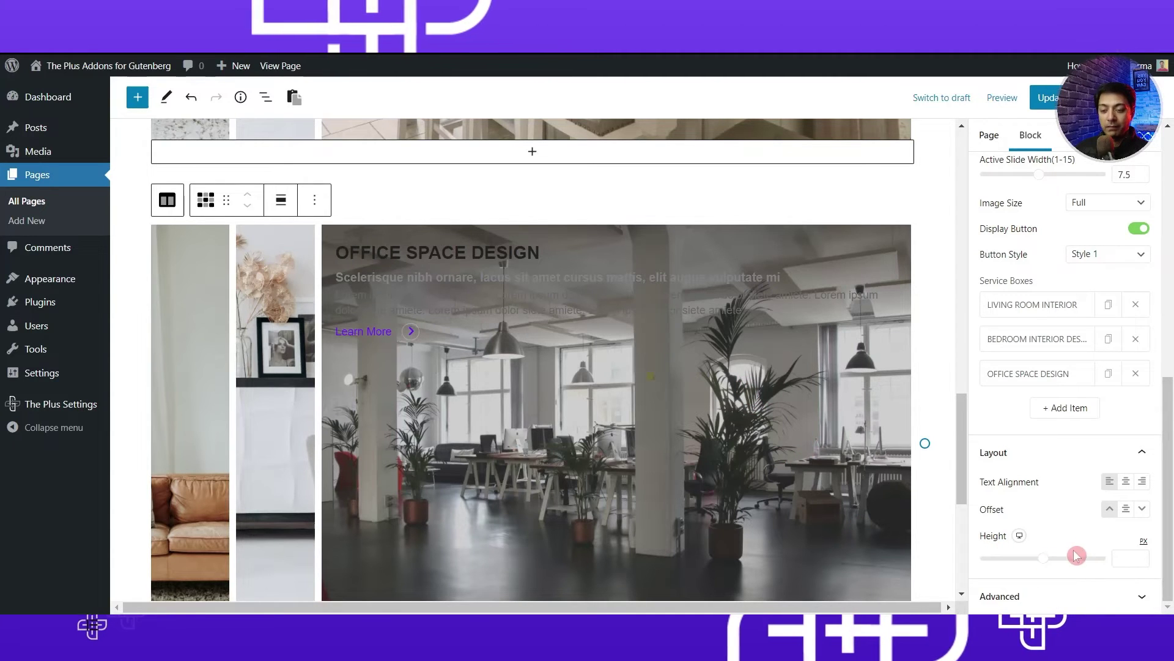
# - Set the service box title typography to a 35 px font size and a font weight of 700
pyautogui.scroll(10, 1101, 428)
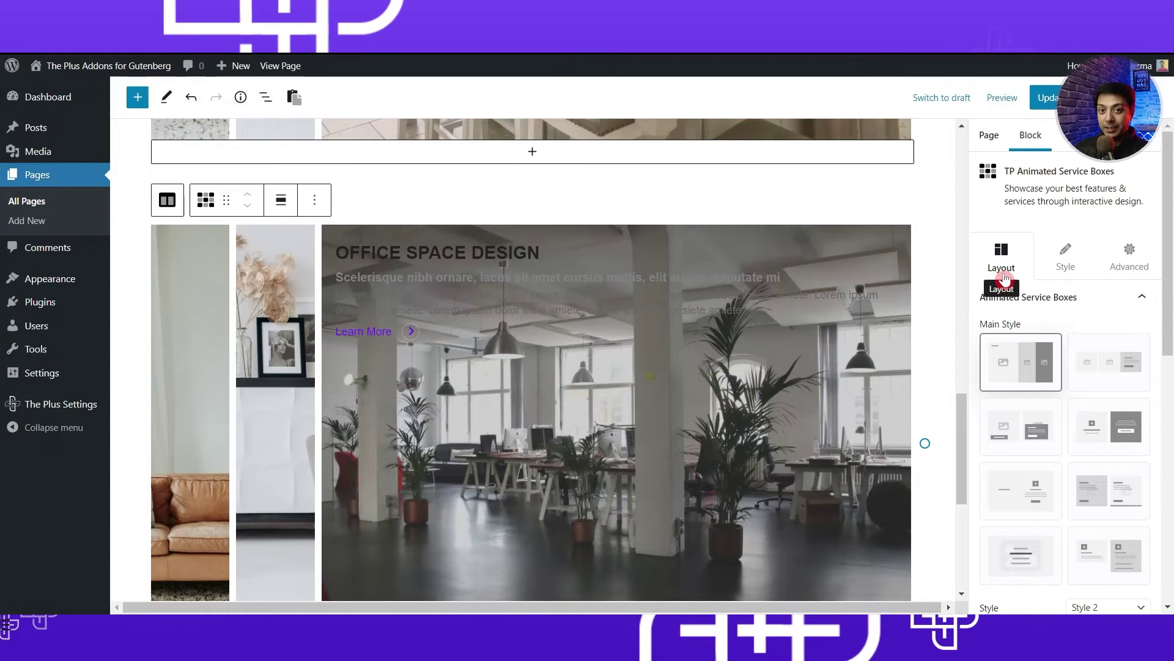
pyautogui.click(1068, 266)
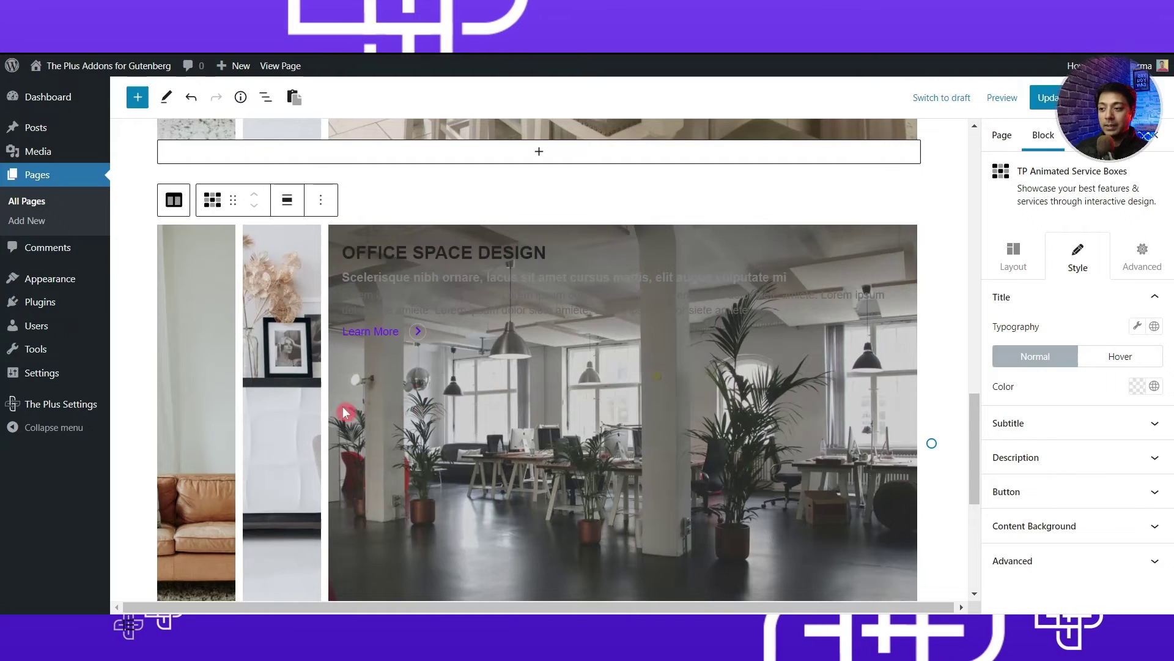
pyautogui.moveTo(263, 413)
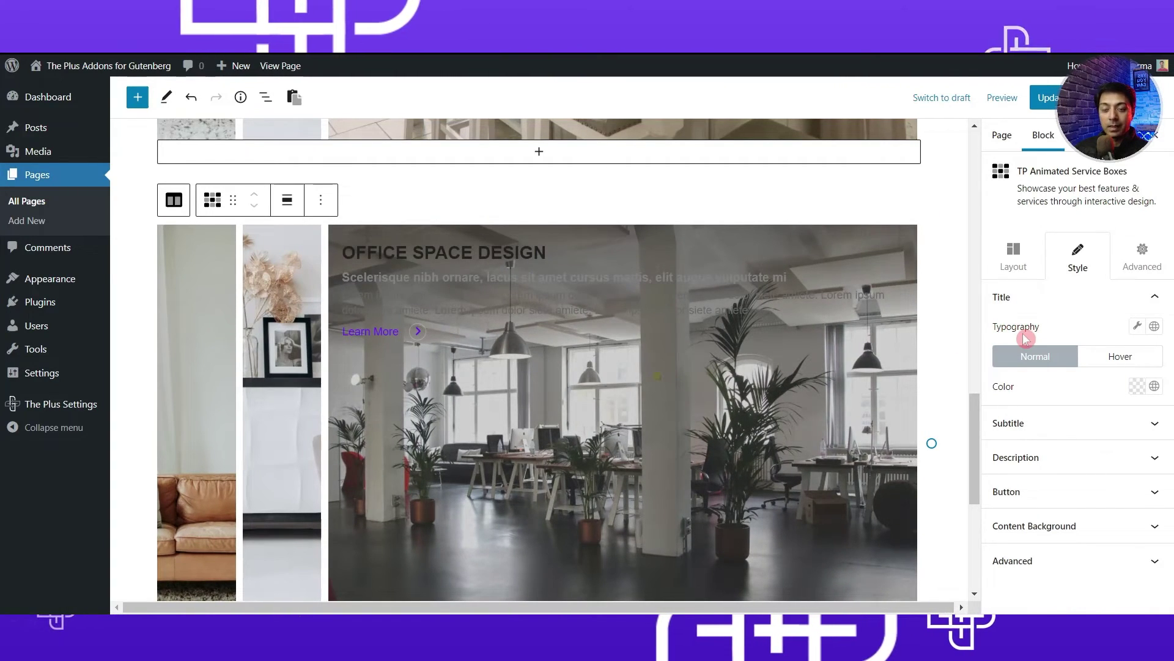
pyautogui.click(1138, 329)
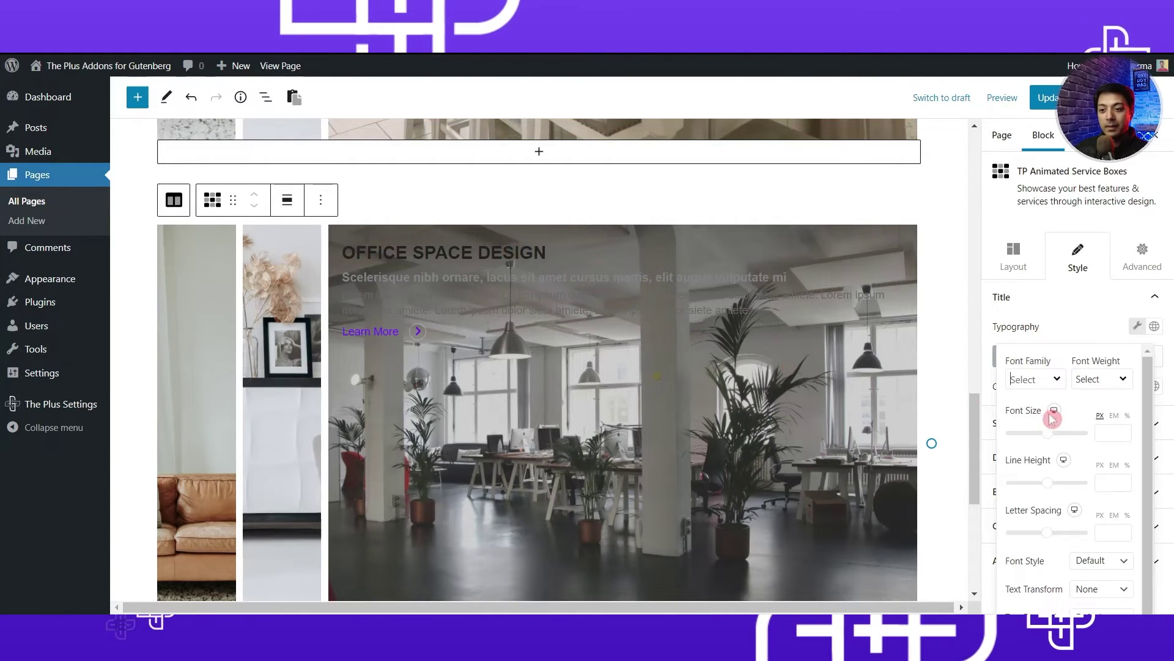
pyautogui.click(1102, 432)
pyautogui.write('35')
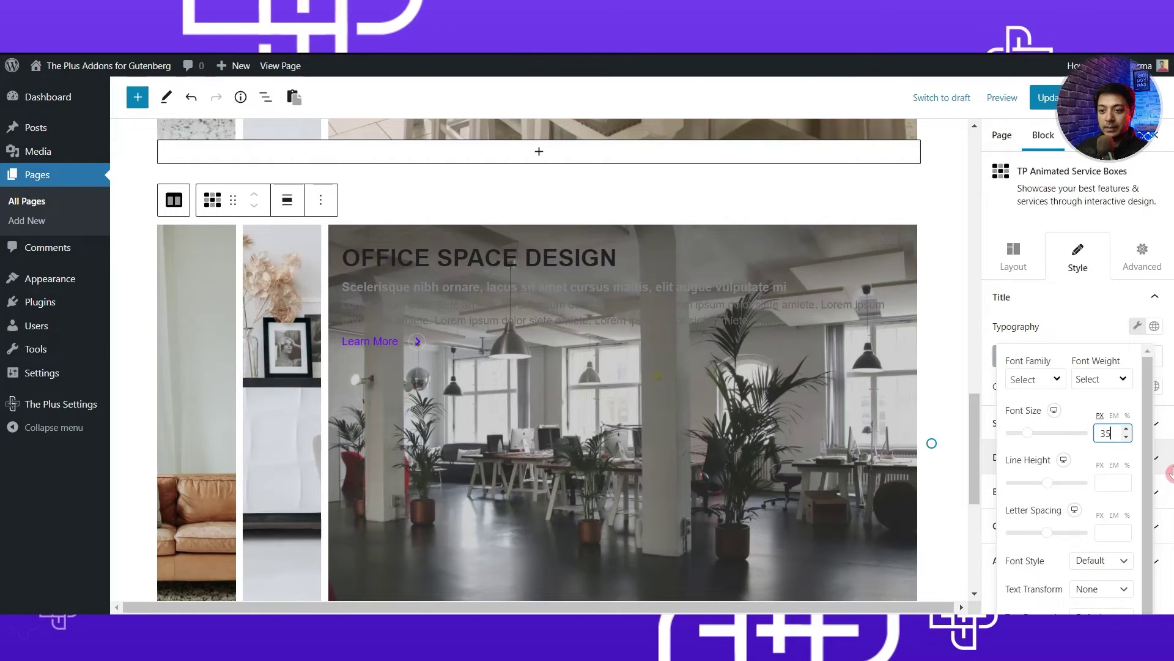
pyautogui.click(1120, 384)
pyautogui.click(1104, 555)
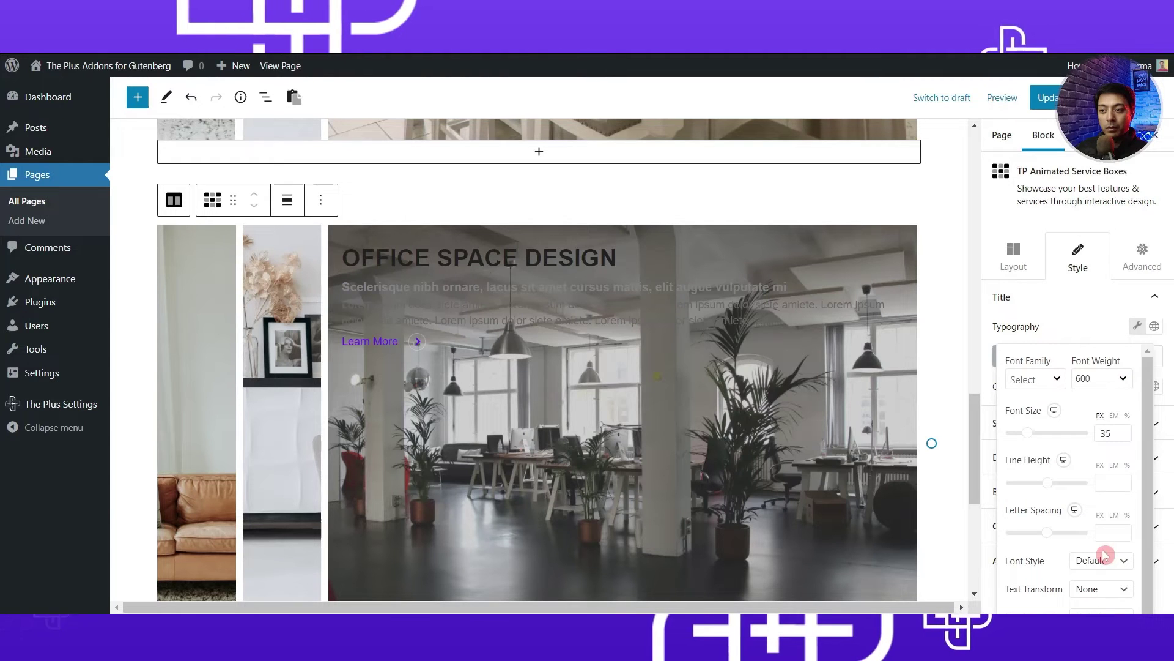
pyautogui.click(1106, 383)
pyautogui.click(1101, 526)
pyautogui.click(1105, 380)
pyautogui.click(1091, 537)
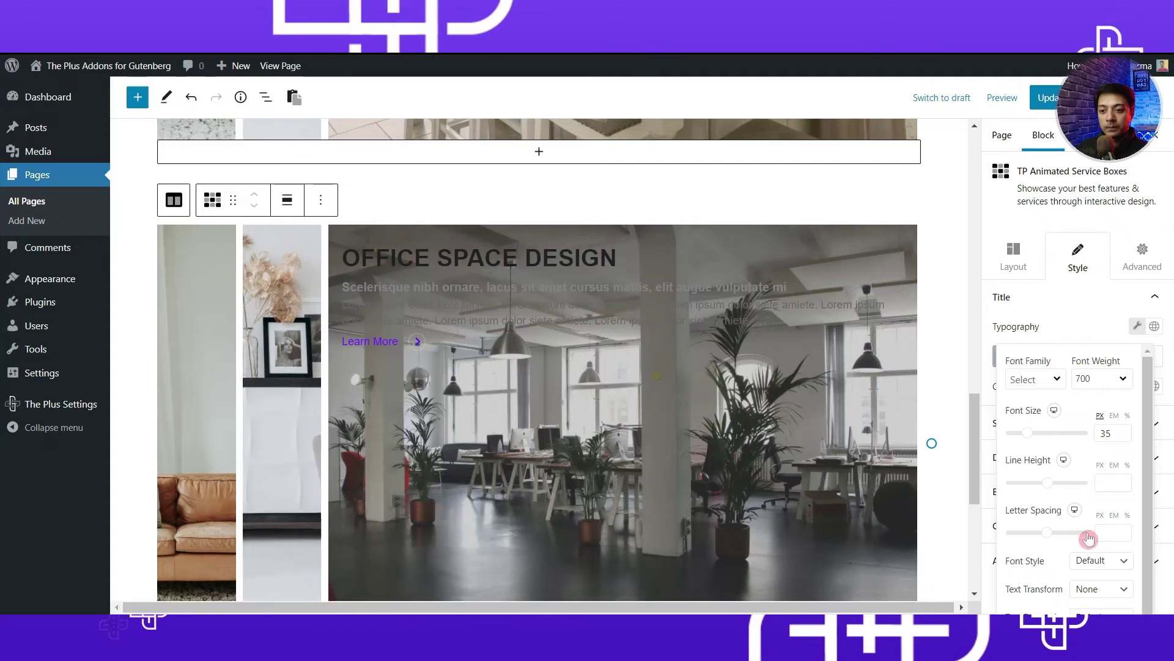
pyautogui.click(1051, 330)
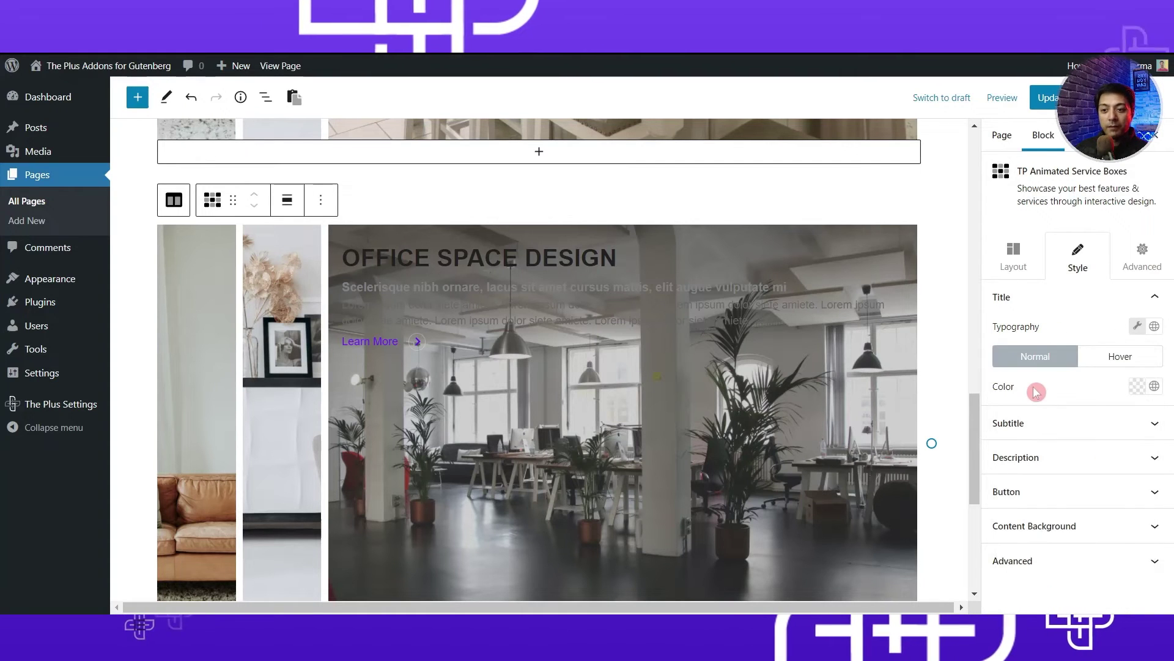
# - Set the title's normal colour to brown #915617
pyautogui.click(1131, 390)
pyautogui.moveTo(1034, 251); pyautogui.dragTo(1065, 214)
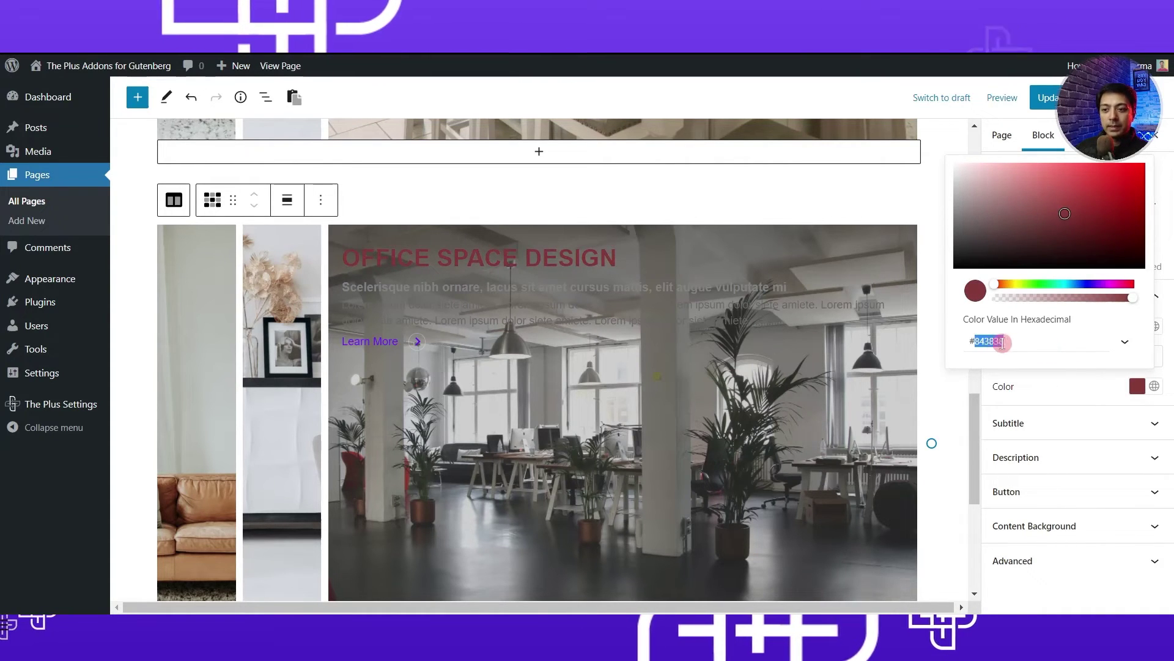
pyautogui.write('915617')
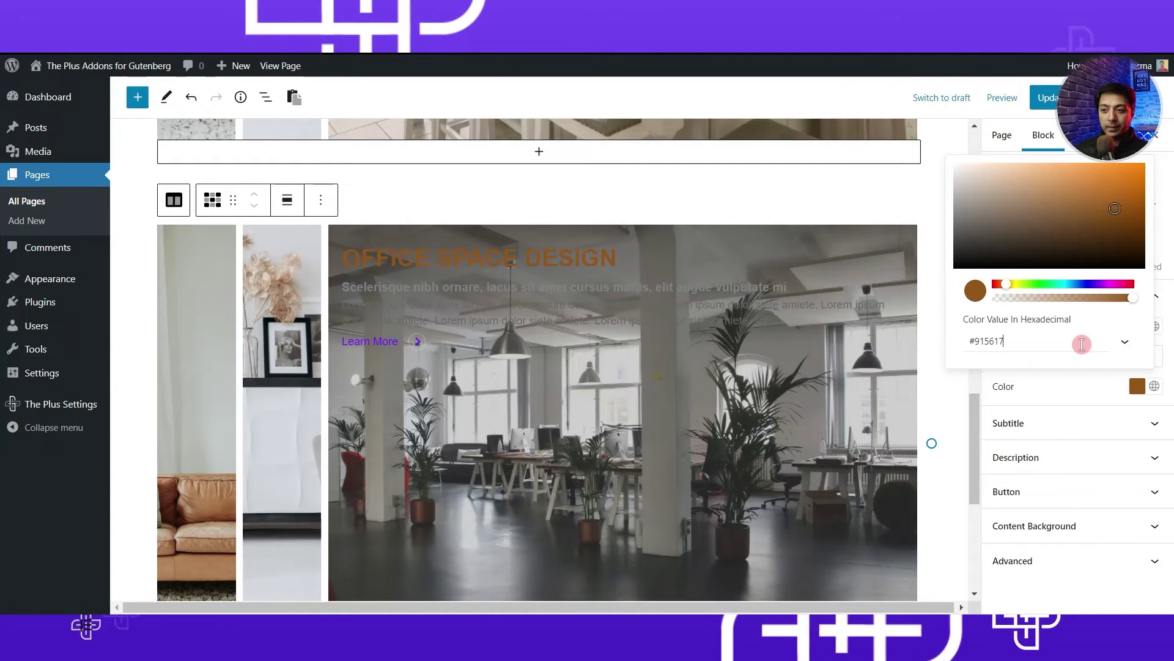
pyautogui.click(1078, 379)
# - Set the subtitle's normal colour to white #ffffff
pyautogui.click(1154, 424)
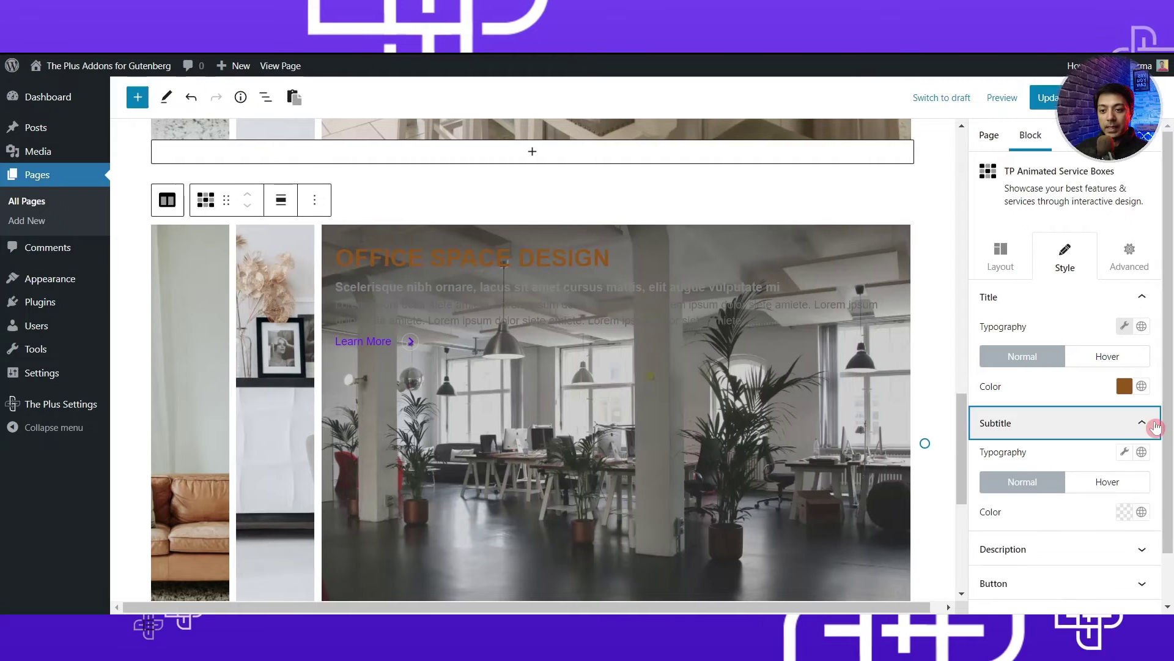
pyautogui.click(1124, 453)
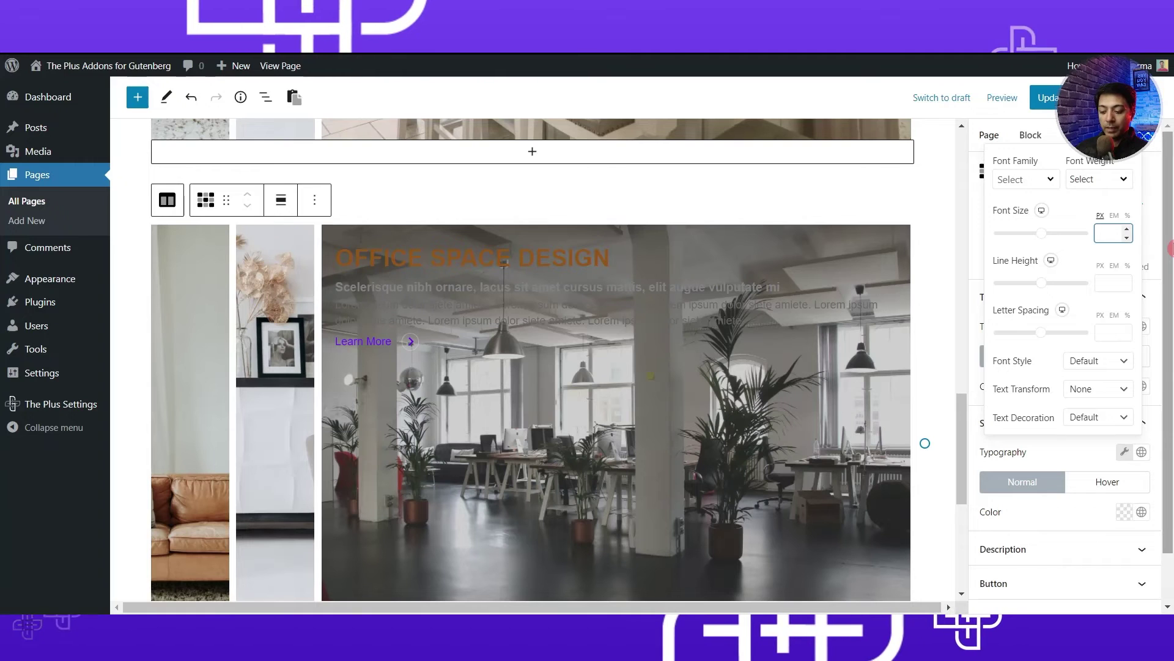
pyautogui.click(1124, 511)
pyautogui.click(1124, 511)
pyautogui.moveTo(941, 393); pyautogui.dragTo(893, 283)
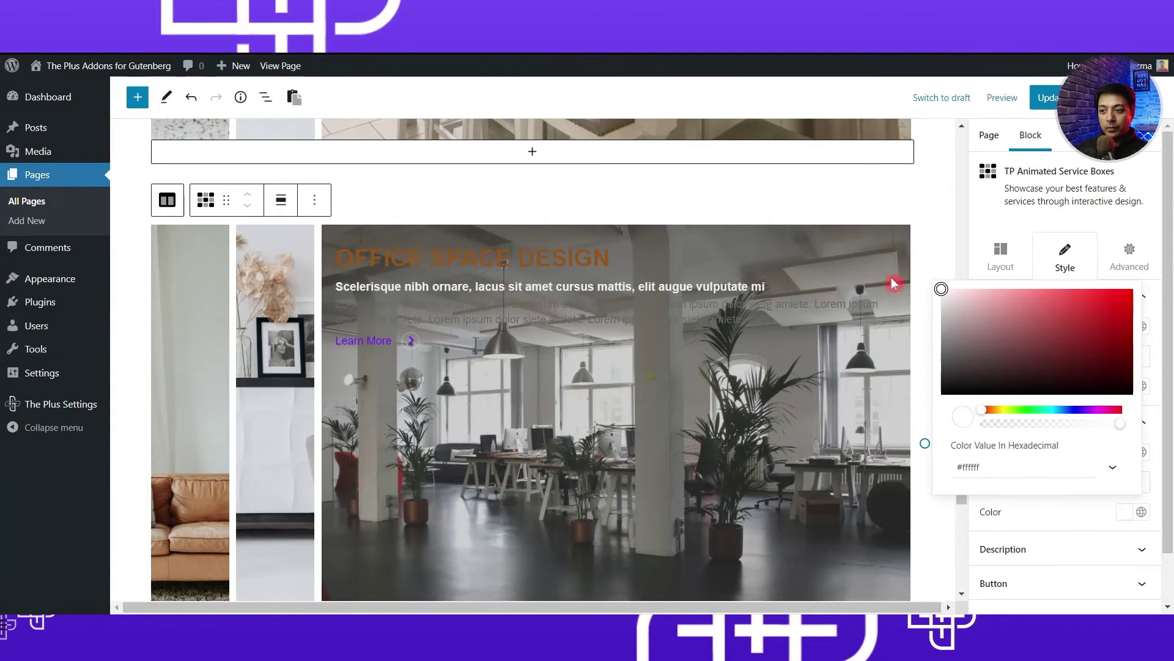
pyautogui.click(1035, 545)
# - Set the description's normal colour to white #ffffff
pyautogui.scroll(-1, 1051, 489)
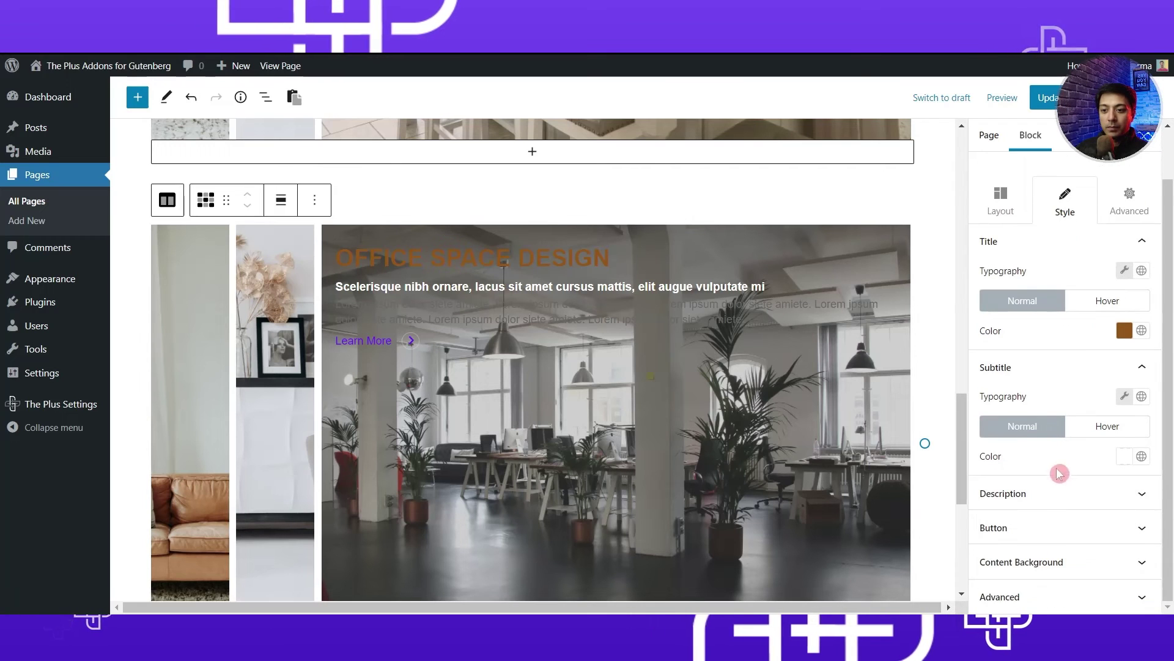
pyautogui.click(1109, 492)
pyautogui.scroll(-2, 1075, 524)
pyautogui.click(1130, 504)
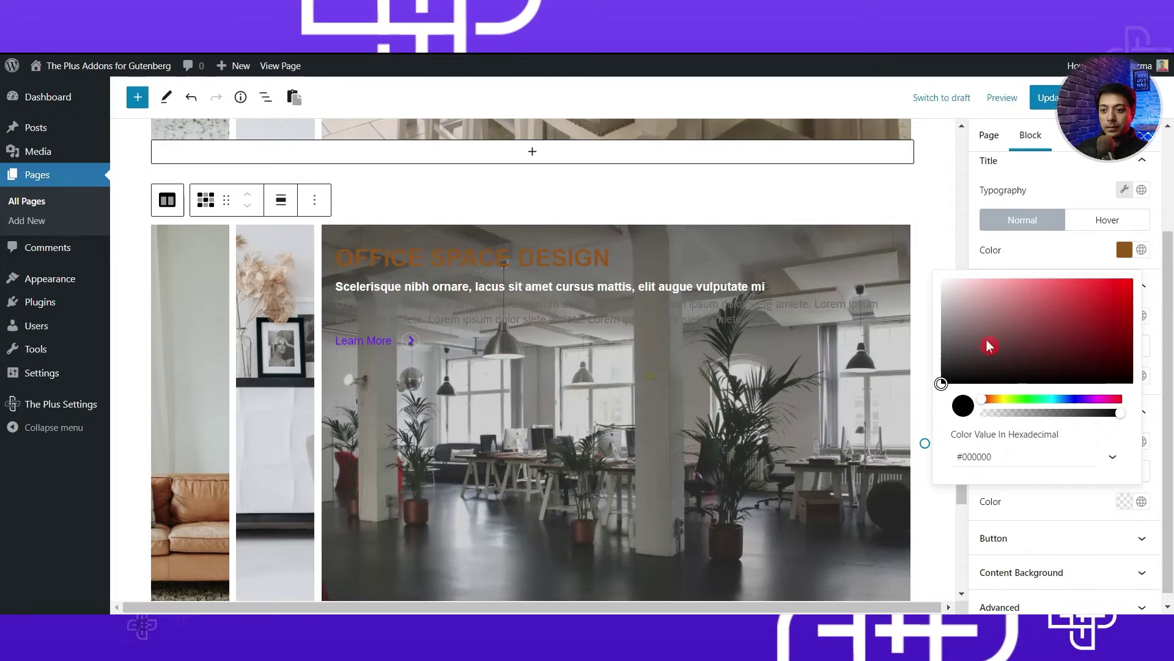
pyautogui.moveTo(941, 383); pyautogui.dragTo(847, 265)
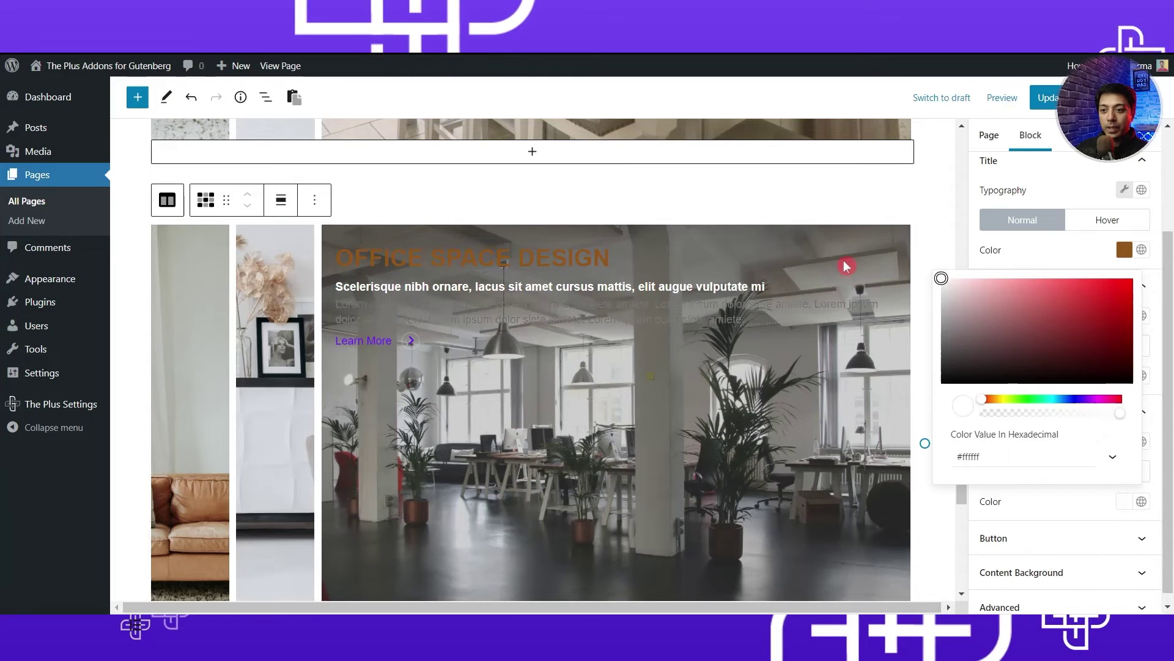
# - Set the Learn More button's normal colour to near-black #090404
pyautogui.click(1000, 538)
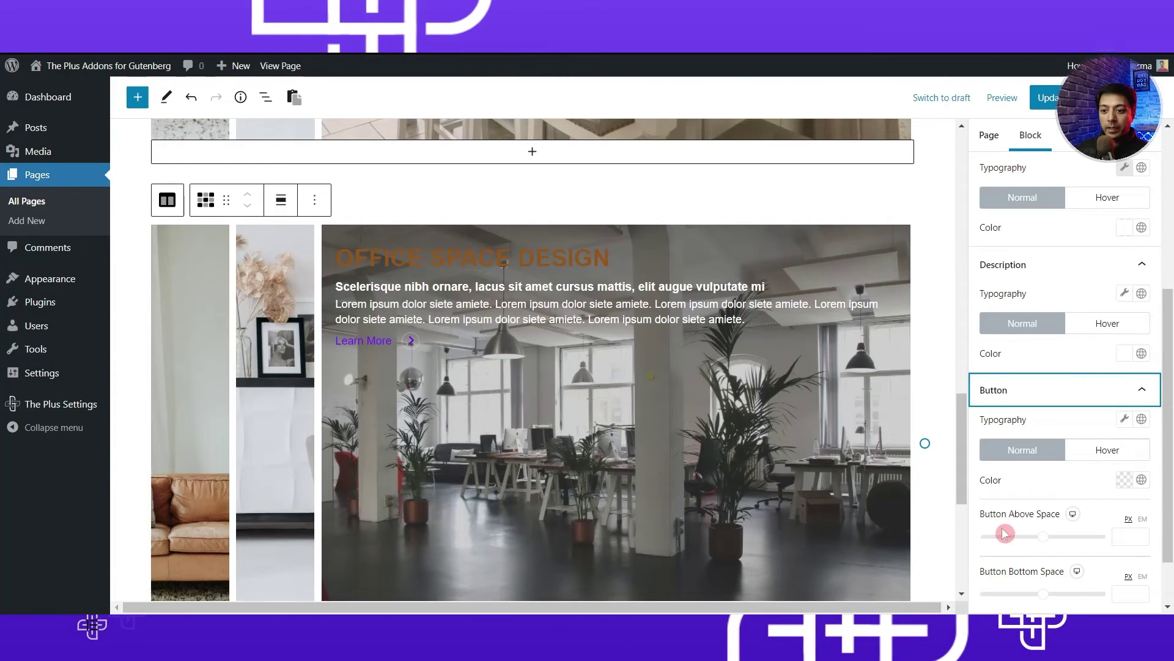
pyautogui.click(1122, 480)
pyautogui.moveTo(1042, 305); pyautogui.dragTo(1047, 361)
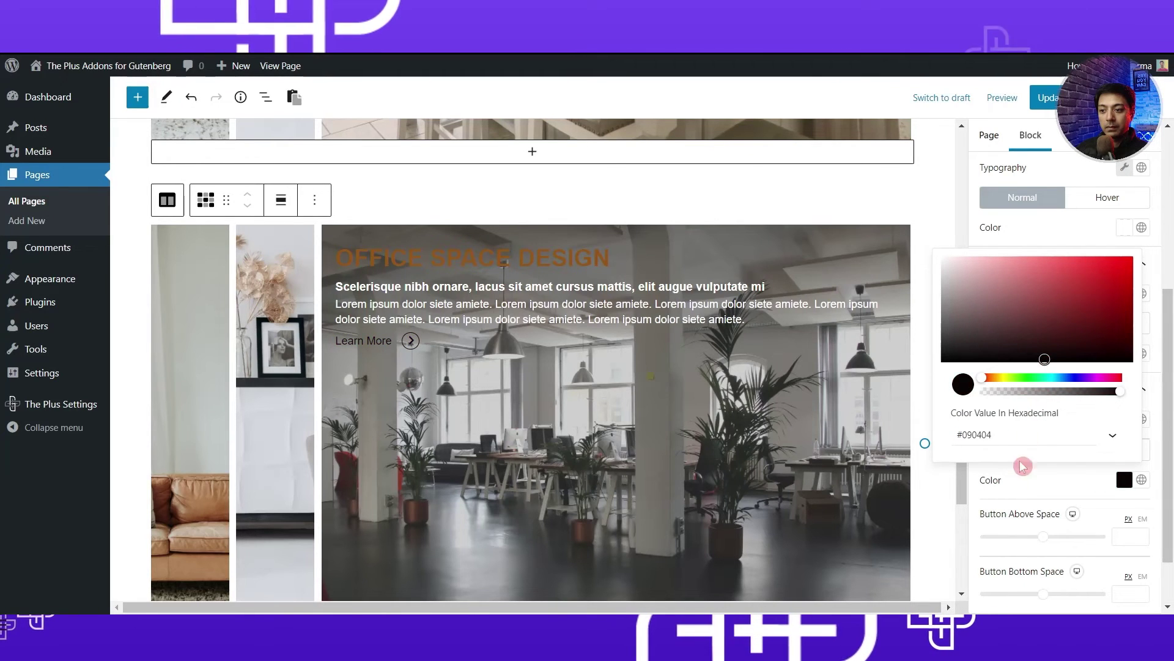
pyautogui.click(983, 499)
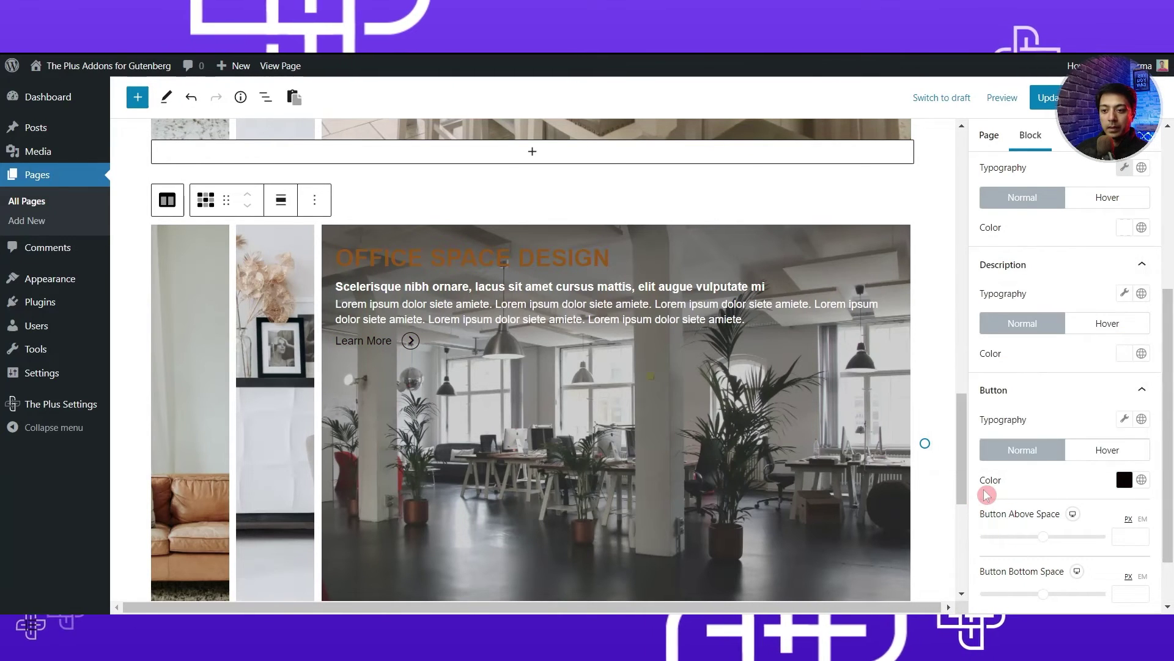
# - Give the content background the colour #915617 and lower its opacity until the photo shows through as a light tint
pyautogui.scroll(-2, 1016, 490)
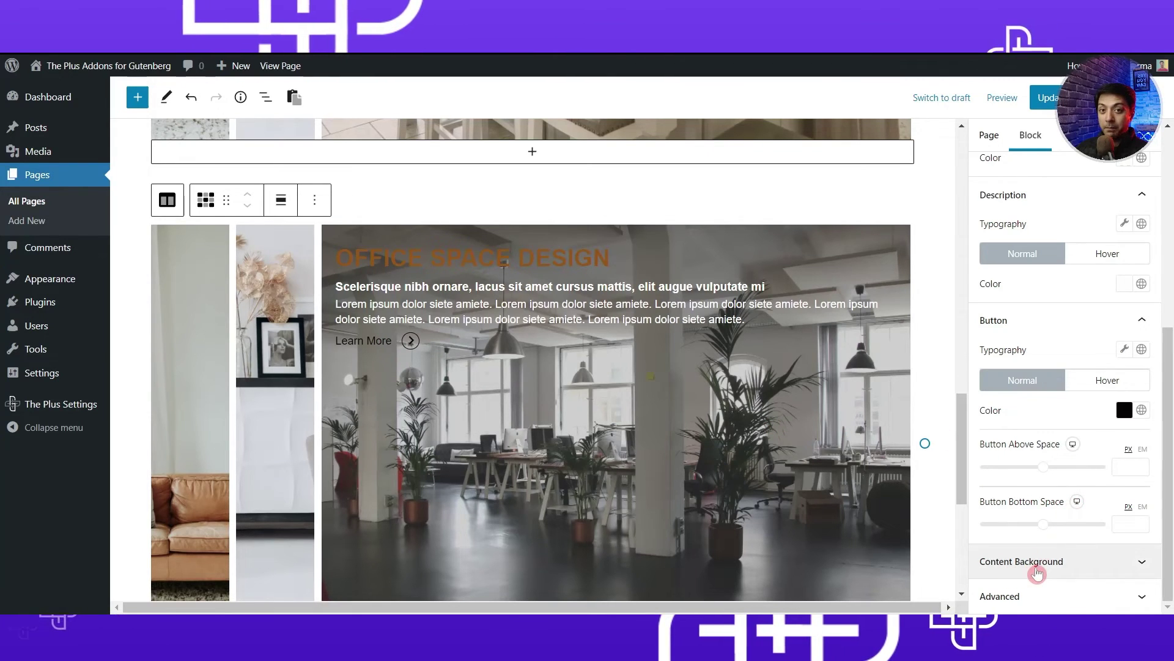
pyautogui.click(1075, 561)
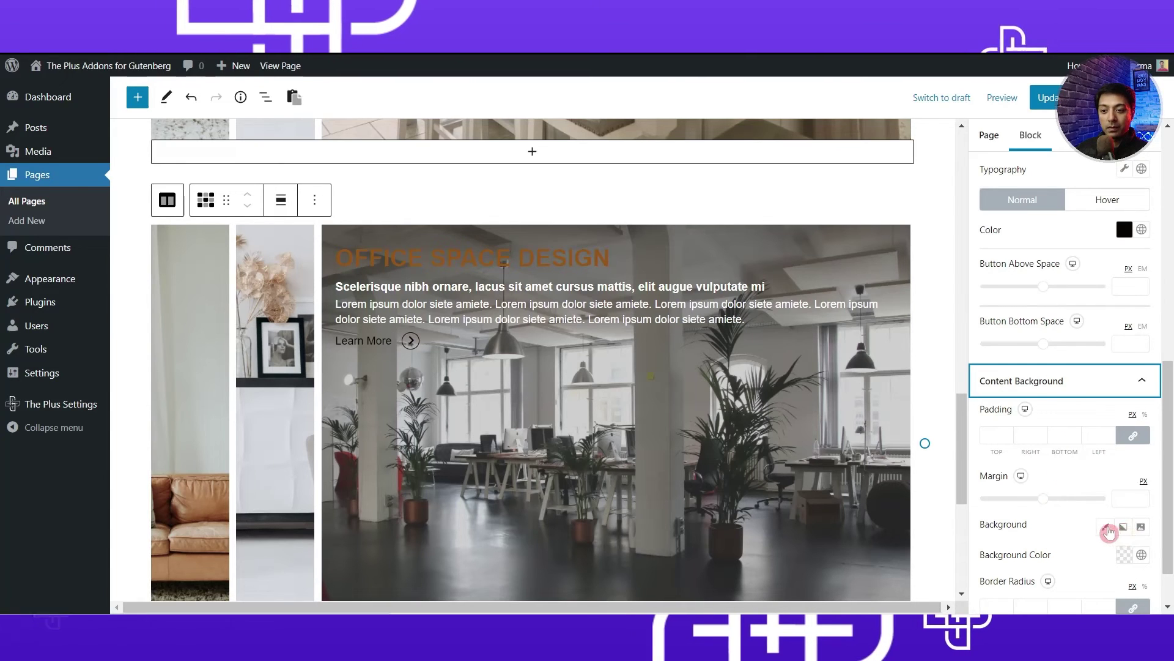
pyautogui.click(1126, 558)
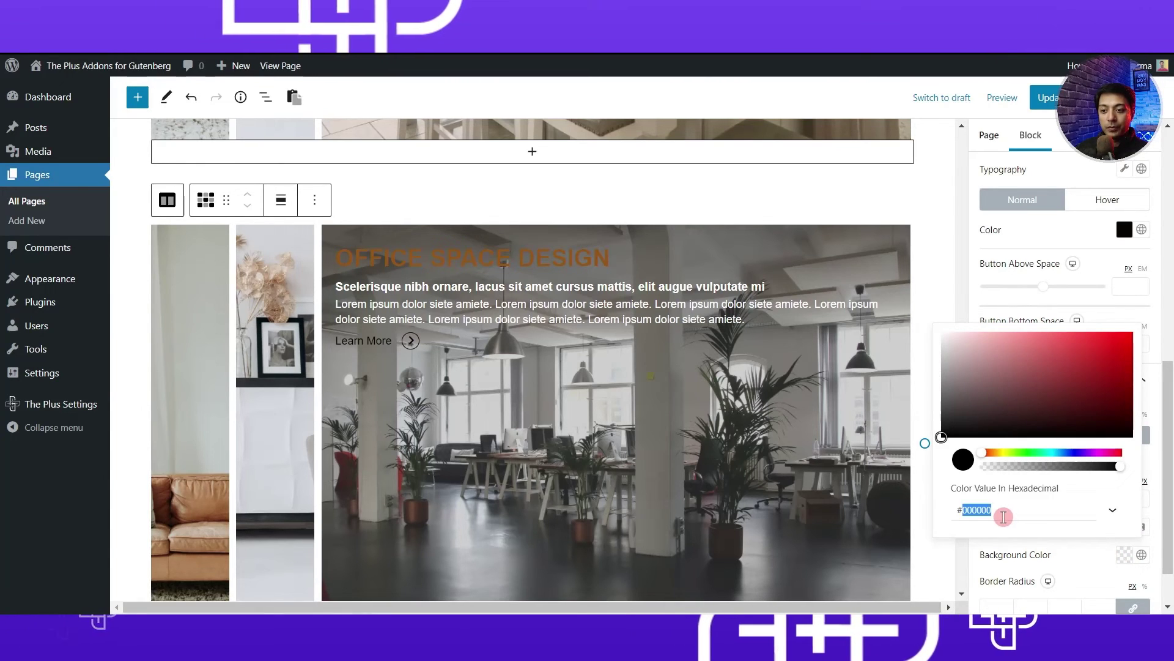
pyautogui.write('915617')
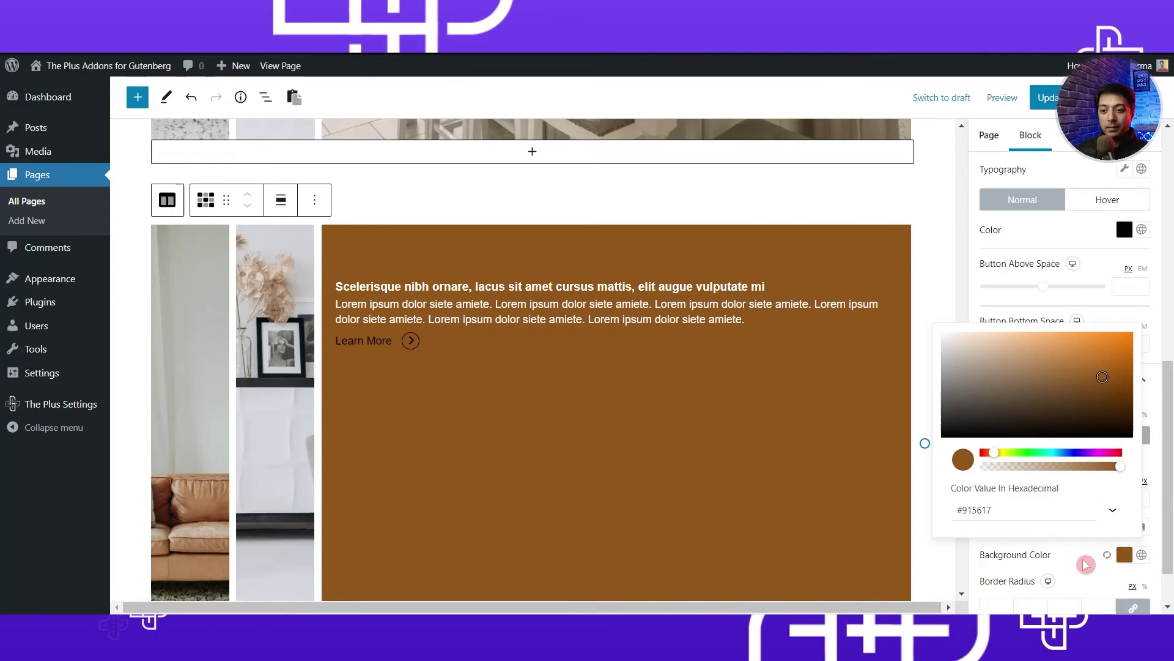
pyautogui.moveTo(1122, 474); pyautogui.dragTo(1007, 475)
pyautogui.click(537, 300)
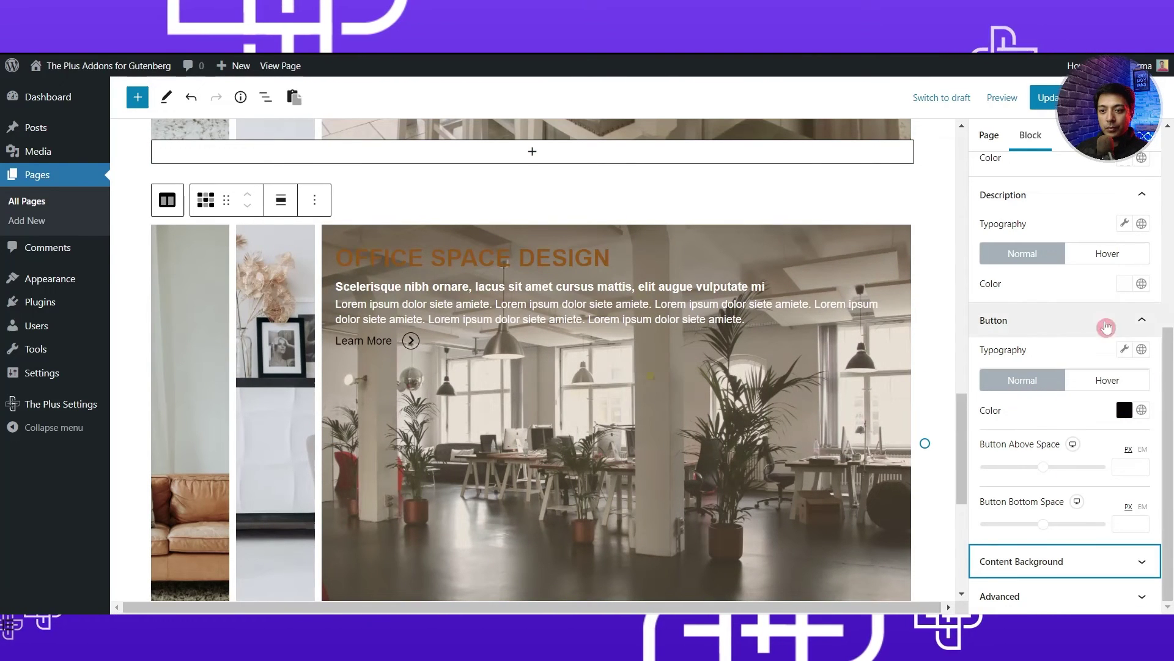
# - Change the description text colour to black and the subtitle colour to #000000
pyautogui.click(1129, 285)
pyautogui.moveTo(940, 59); pyautogui.dragTo(941, 166)
pyautogui.click(1052, 335)
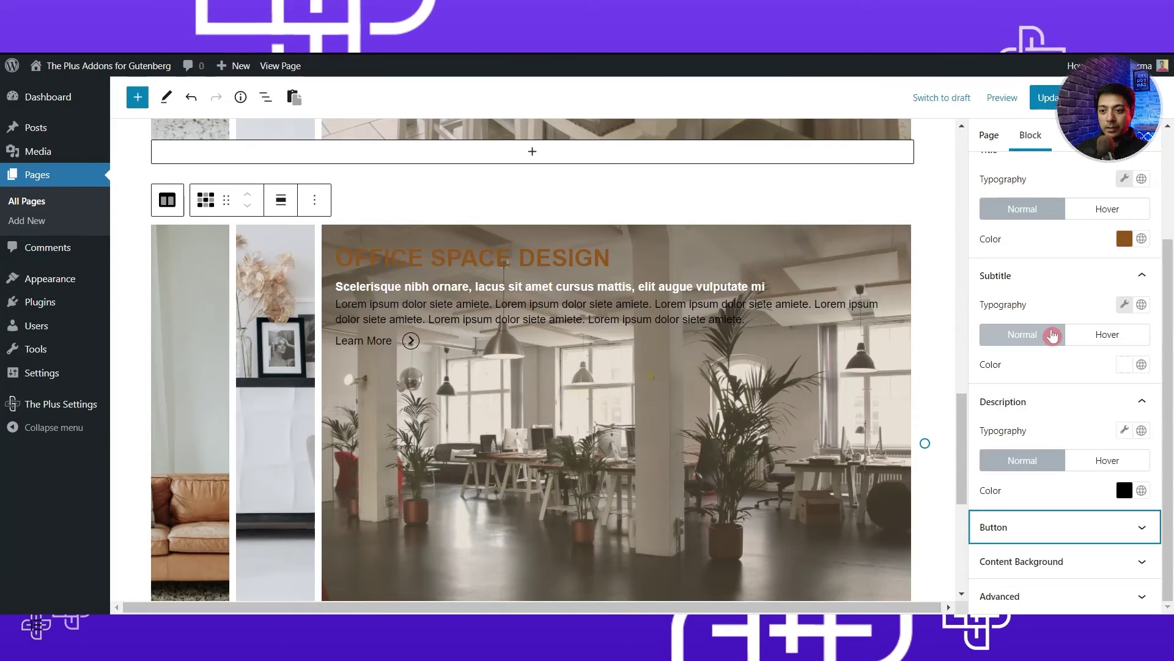
pyautogui.click(1124, 365)
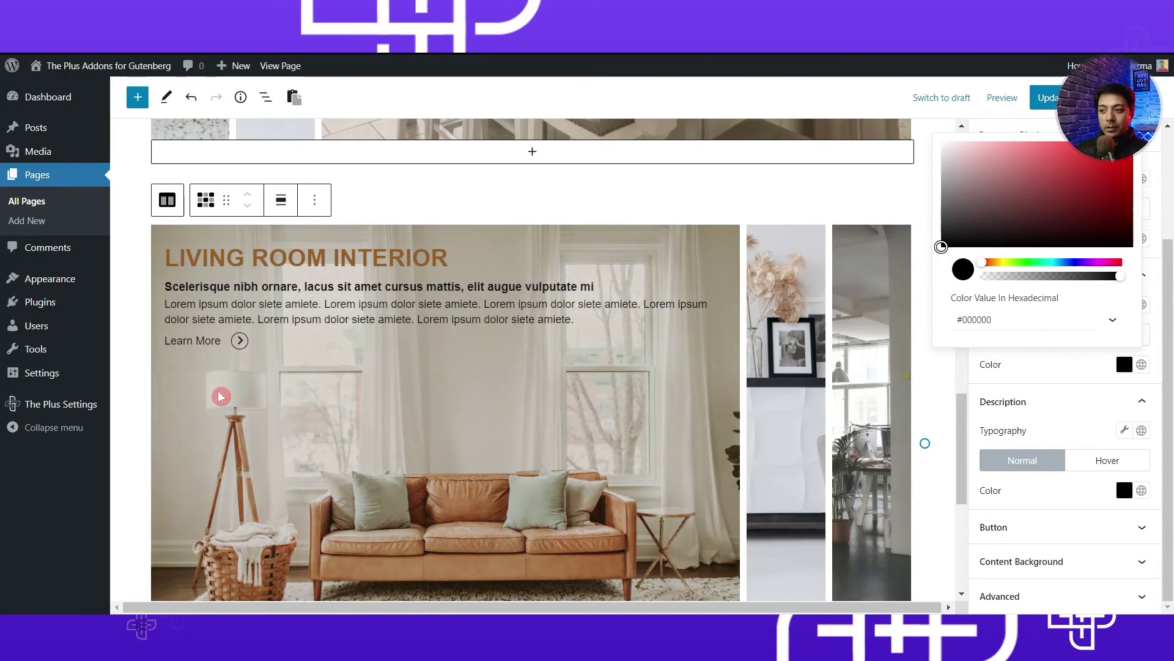
# - Look through the service boxes block's advanced settings, expanding the spacing section with its margin and padding options
pyautogui.click(677, 504)
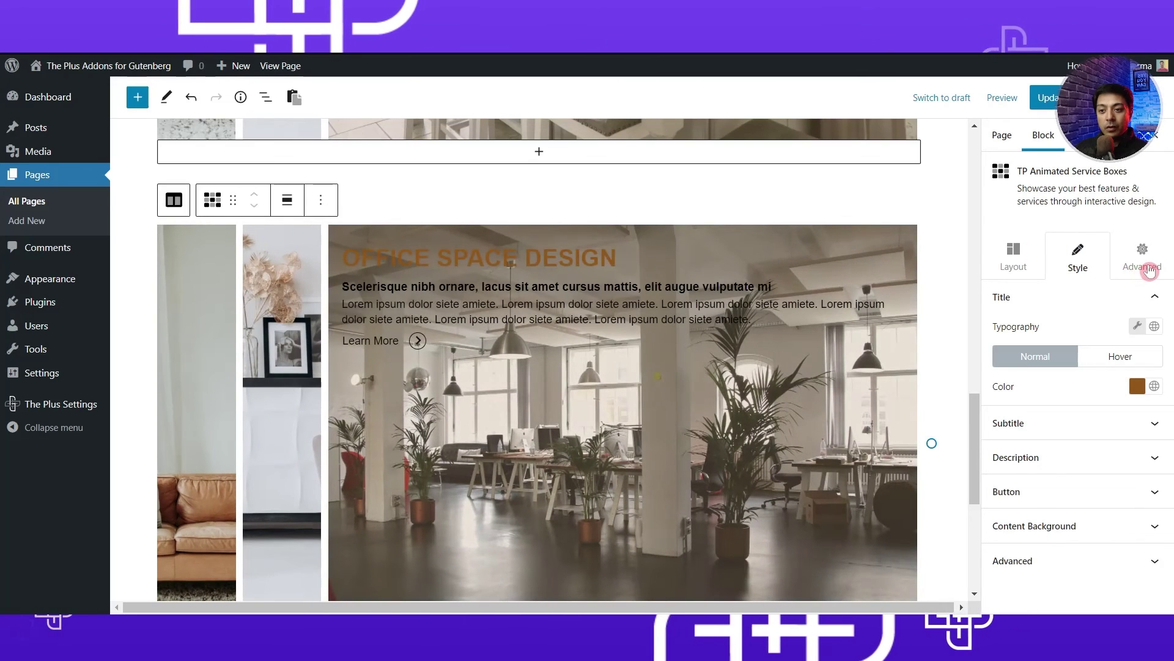
pyautogui.click(1148, 270)
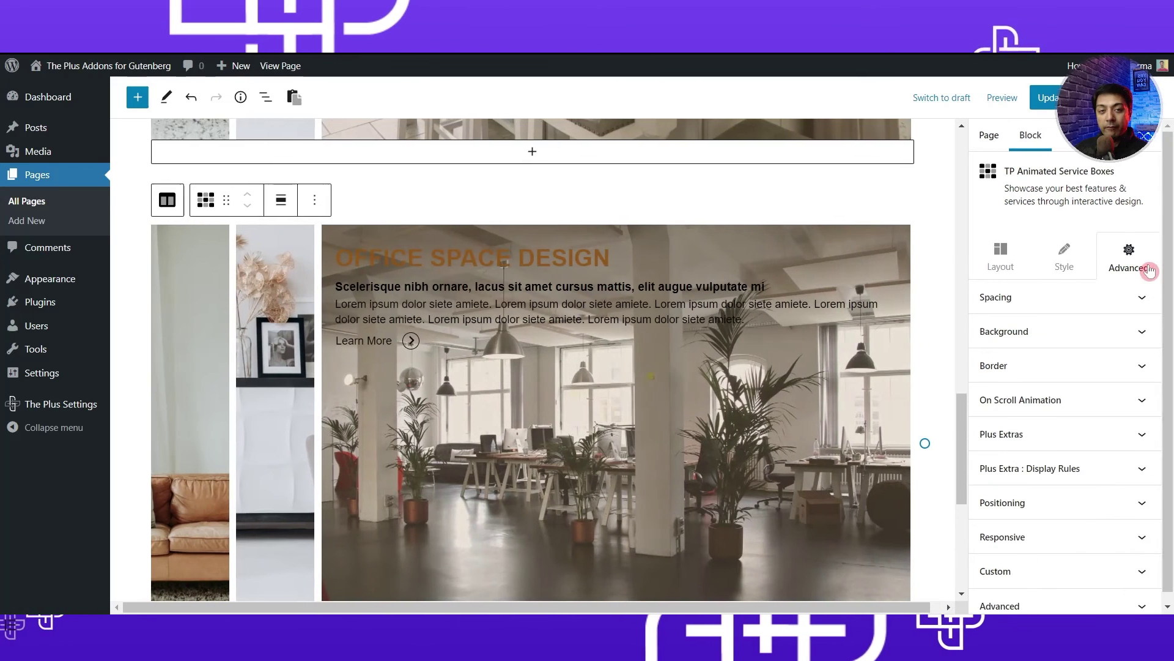
pyautogui.click(1151, 298)
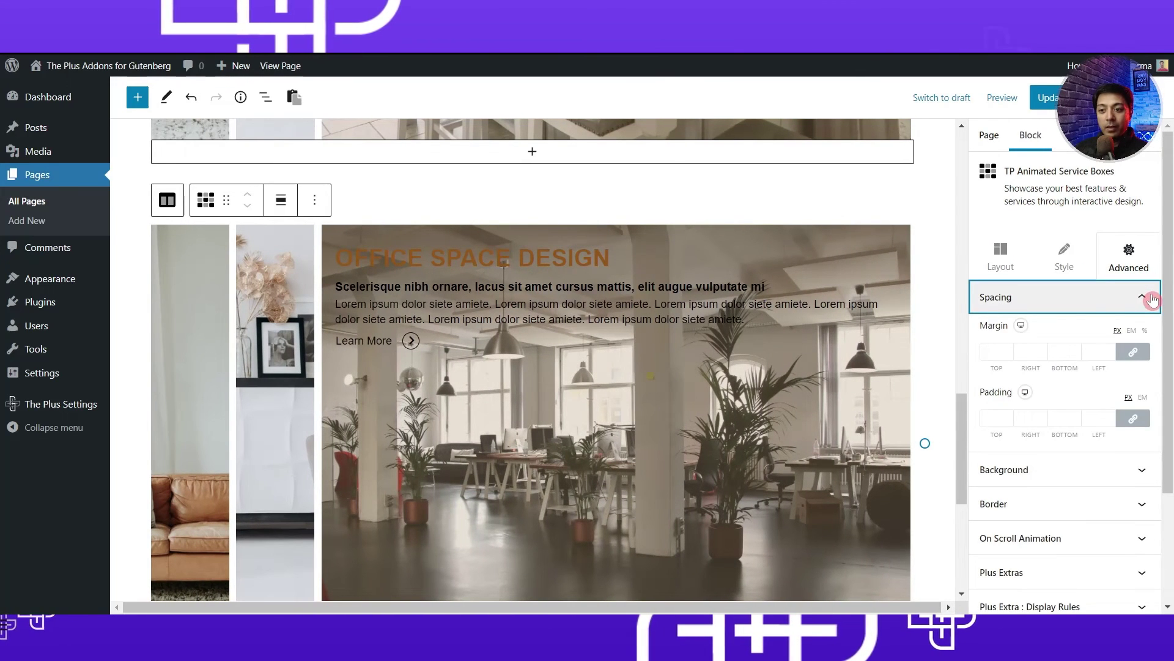
pyautogui.scroll(-3, 1109, 337)
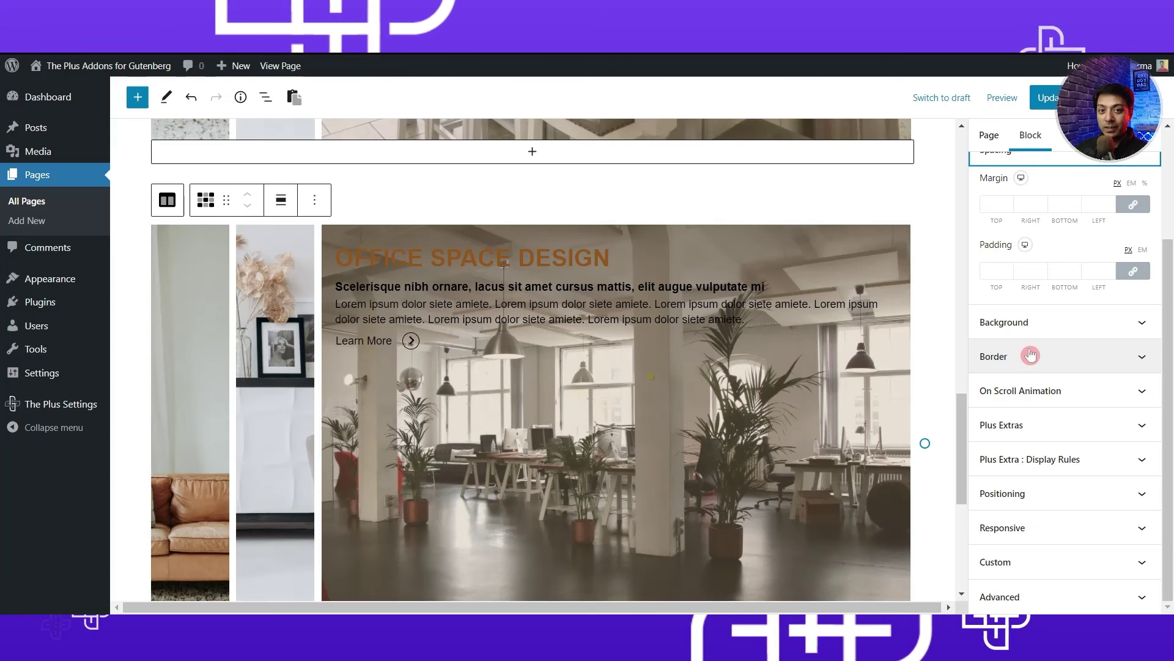
pyautogui.scroll(3, 1033, 347)
# - Update the page and open its published version in a new tab to check the image accordion near the page's end
pyautogui.click(1049, 104)
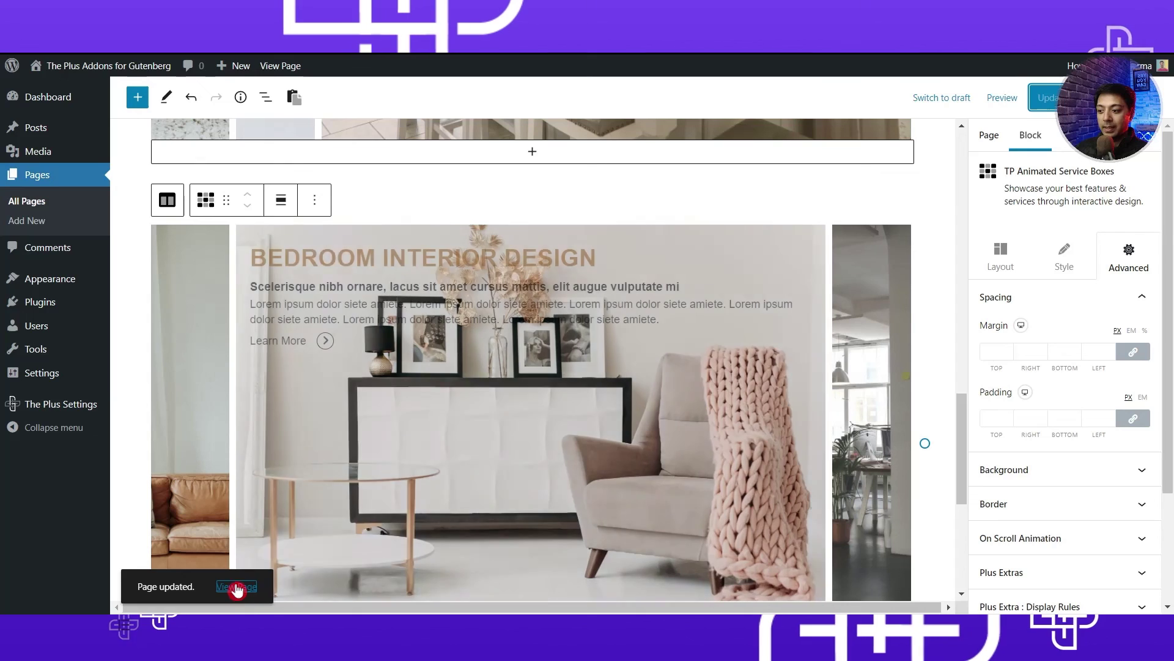
pyautogui.rightClick(236, 586)
pyautogui.click(296, 463)
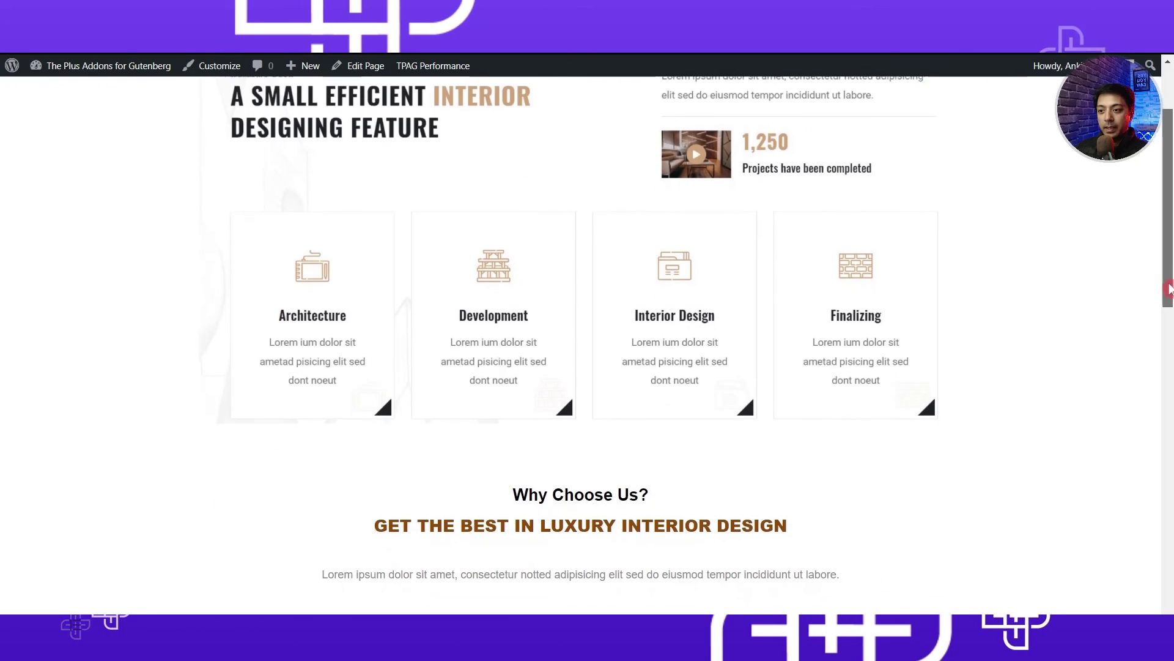
pyautogui.moveTo(1167, 289); pyautogui.dragTo(1167, 428)
pyautogui.scroll(-1, 186, 343)
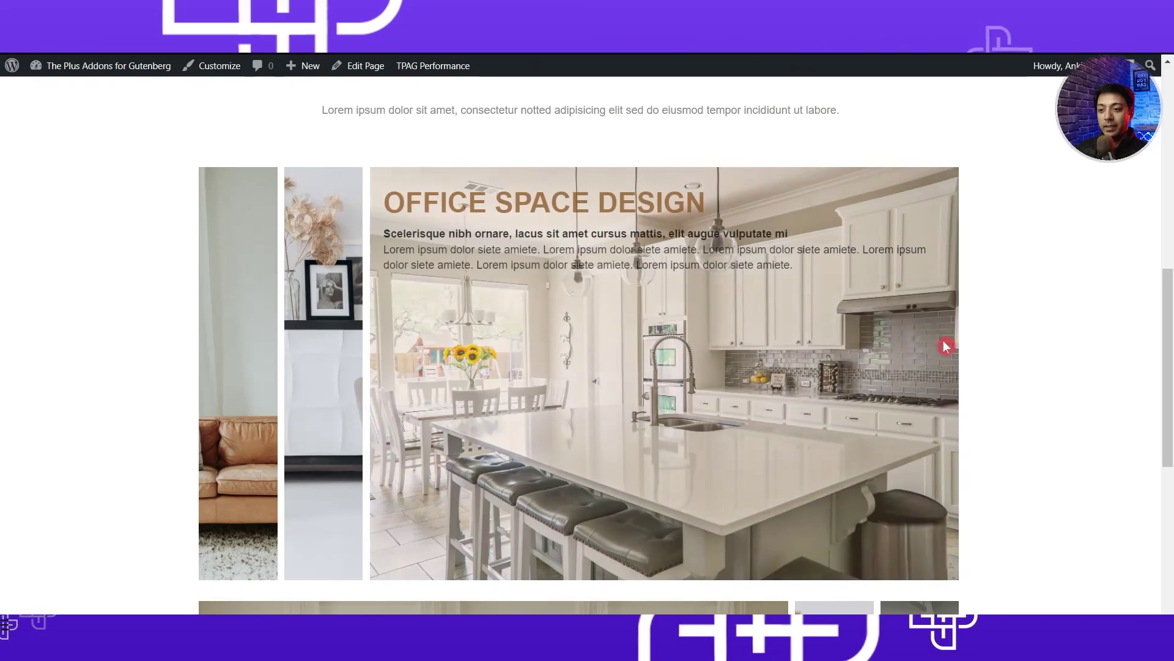
pyautogui.moveTo(1168, 321); pyautogui.dragTo(1168, 443)
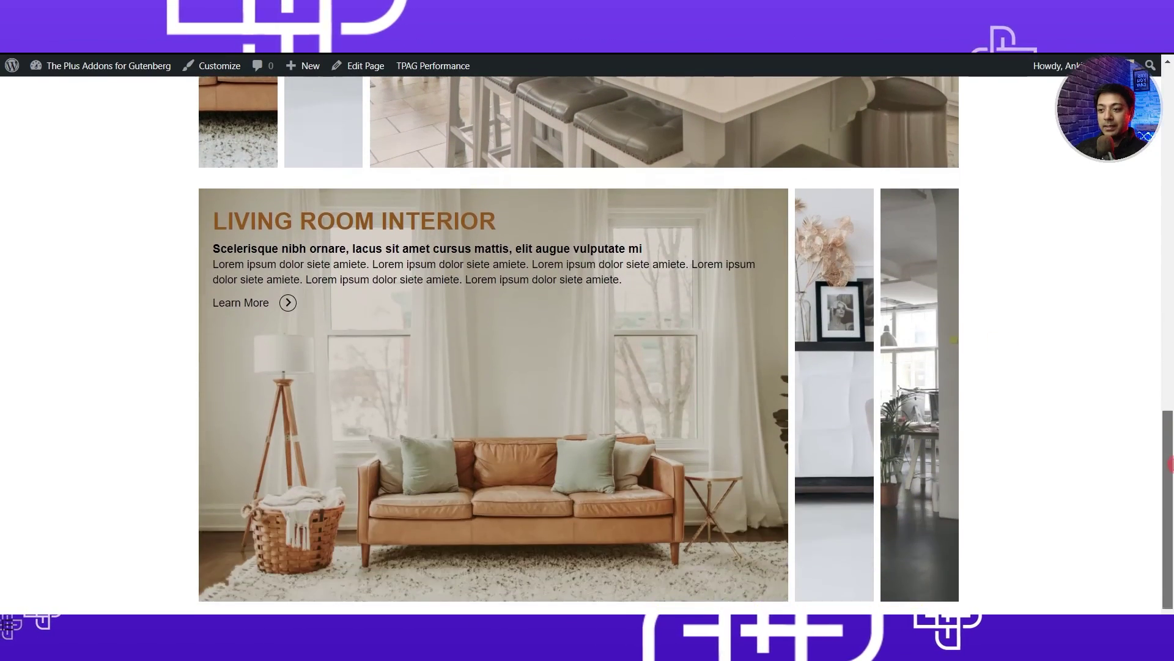